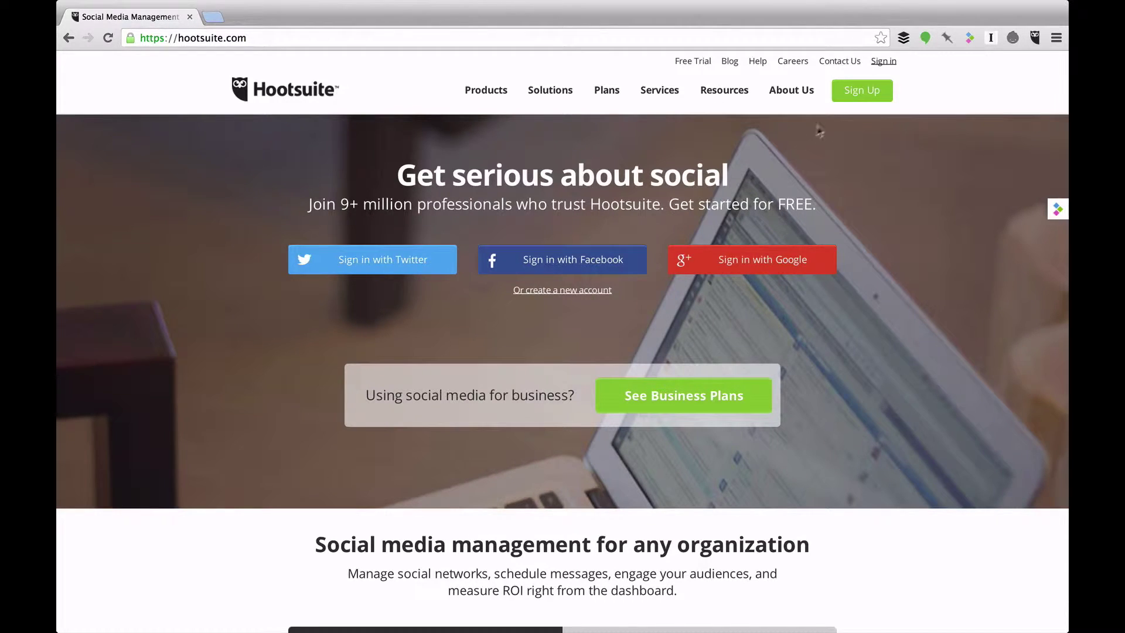
Go to Sign Up and scroll the plans page to the Get Started Now buttons
{"action": "left_click", "coordinate": [862, 97]}
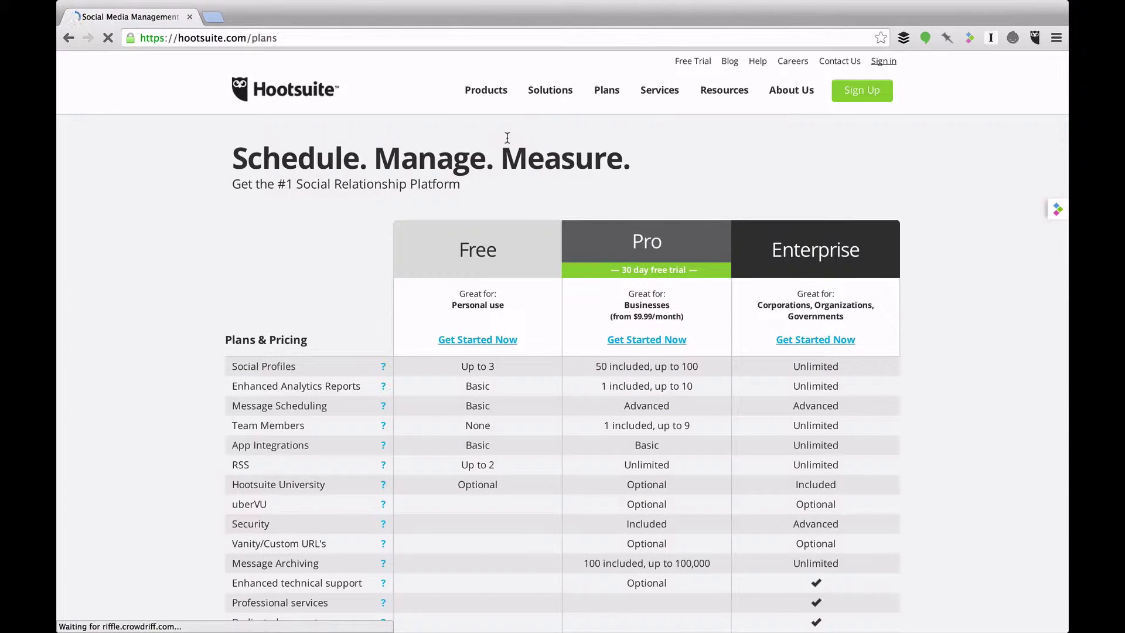
{"action": "scroll", "coordinate": [412, 168], "scroll_direction": "down", "scroll_amount": 3}
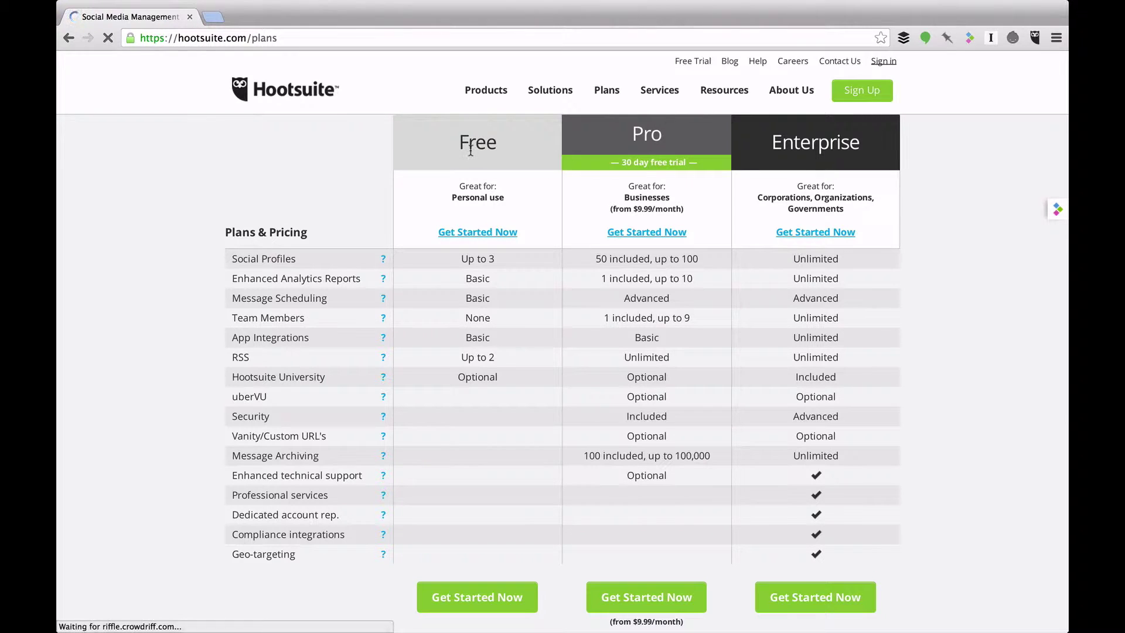
{"action": "scroll", "coordinate": [647, 528], "scroll_direction": "down", "scroll_amount": 3}
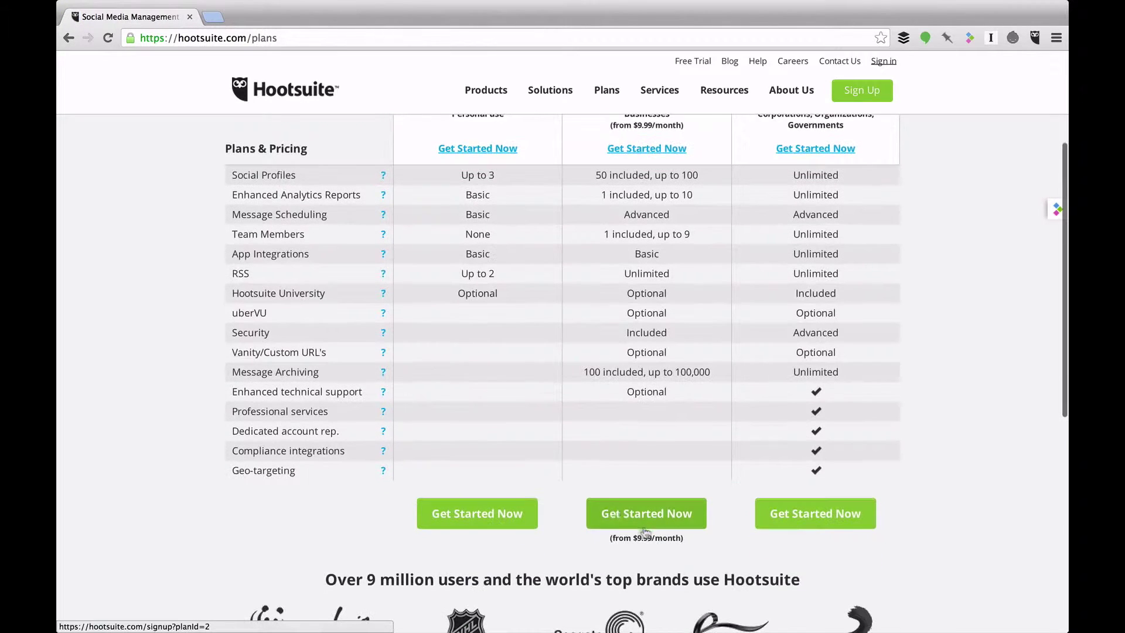
Start the Pro plan sign-up and fill in the email, name and account password
{"action": "left_click", "coordinate": [622, 510]}
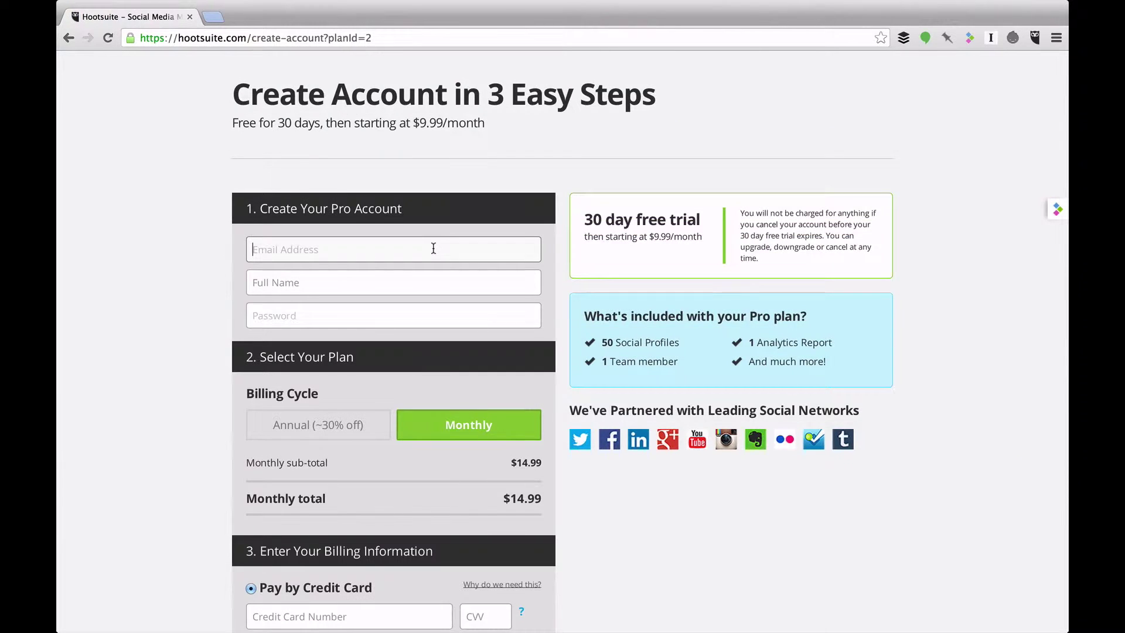
{"action": "key", "text": "Down"}
{"action": "key", "text": "Return"}
{"action": "key", "text": "Tab"}
{"action": "key", "text": "Tab"}
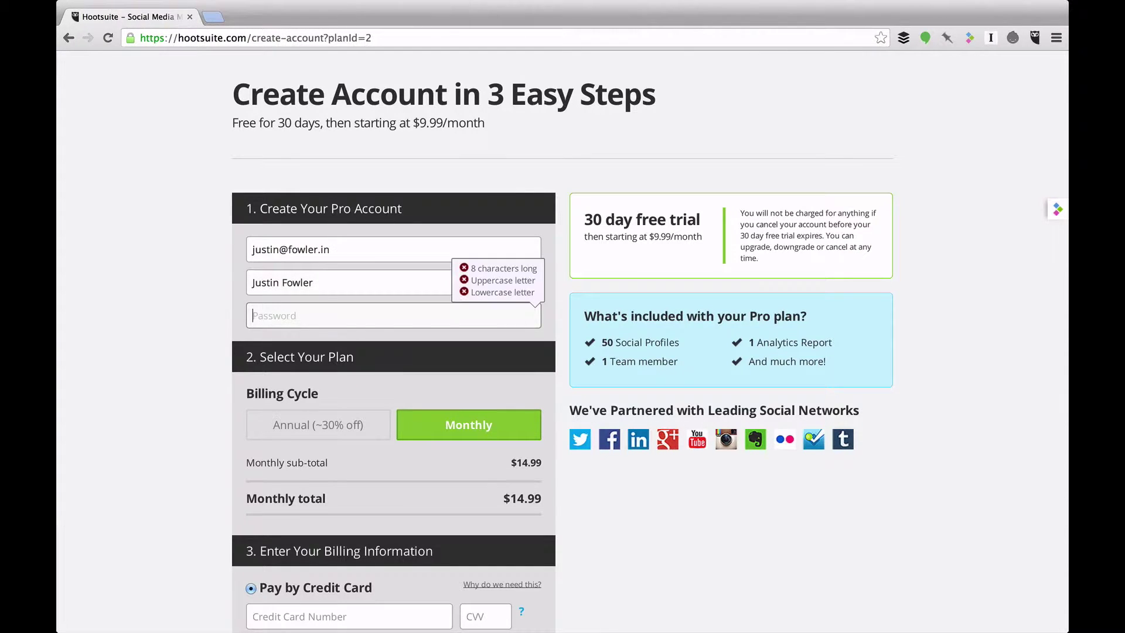
{"action": "scroll", "coordinate": [322, 251], "scroll_direction": "down", "scroll_amount": 3}
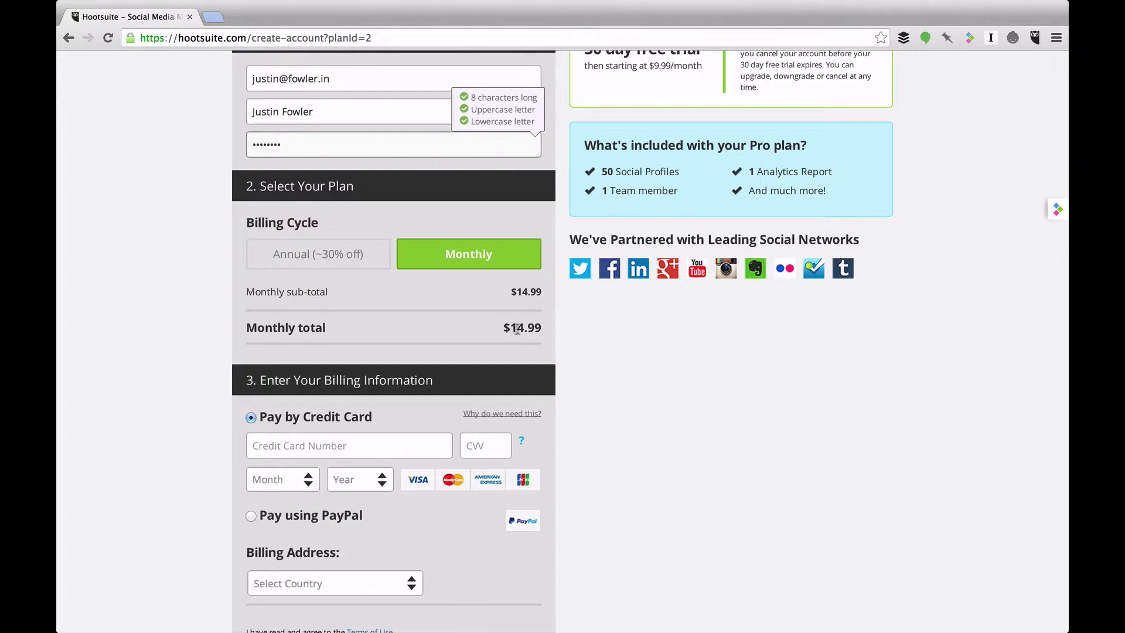
Compare annual pricing, settle on monthly billing, and complete payment to reach network setup
{"action": "left_click", "coordinate": [328, 256]}
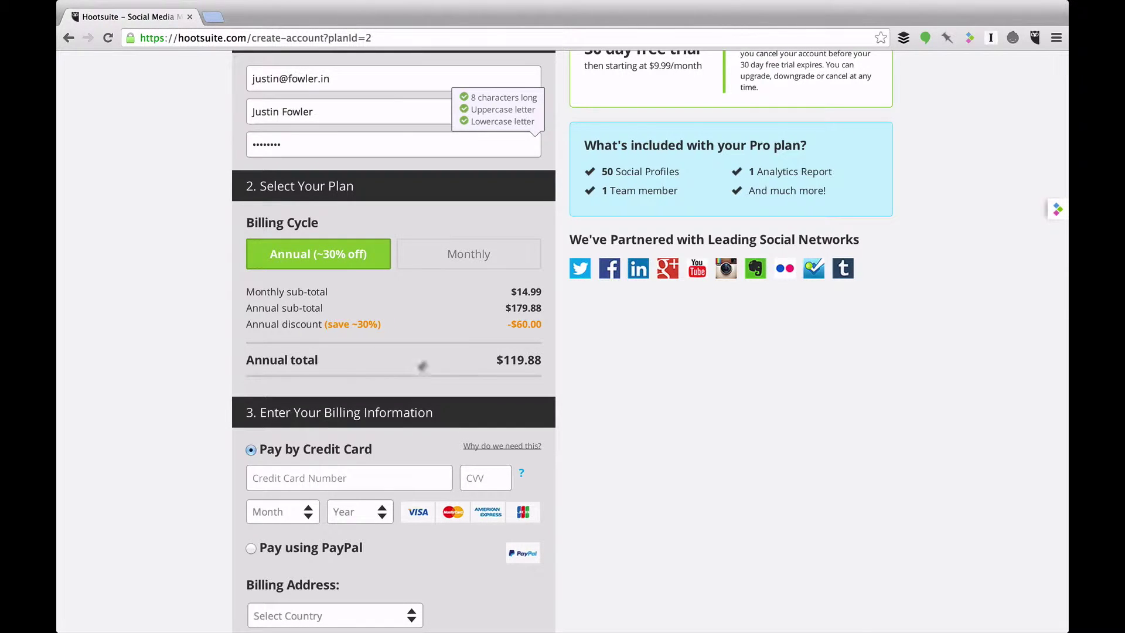
{"action": "left_click", "coordinate": [467, 258]}
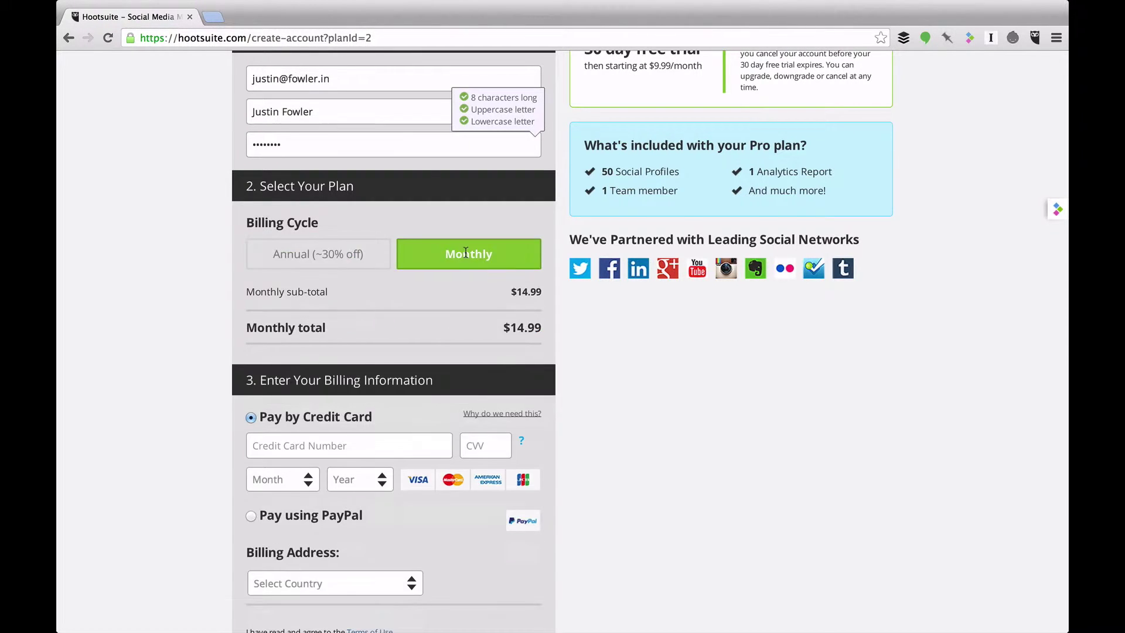
{"action": "scroll", "coordinate": [466, 256], "scroll_direction": "down", "scroll_amount": 3}
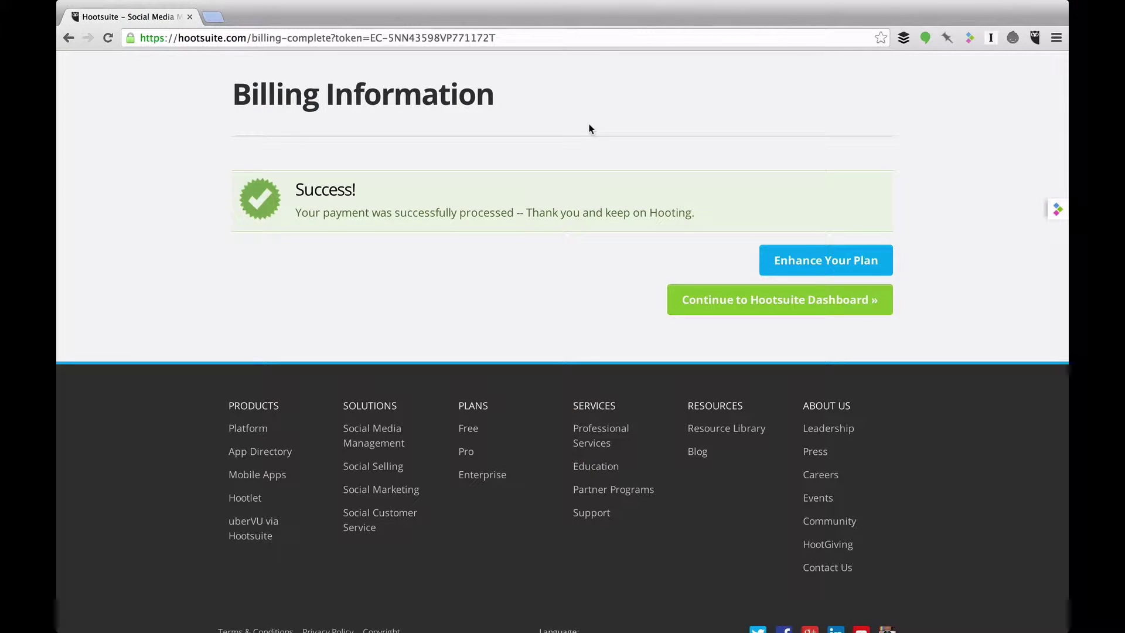
{"action": "left_click", "coordinate": [740, 302]}
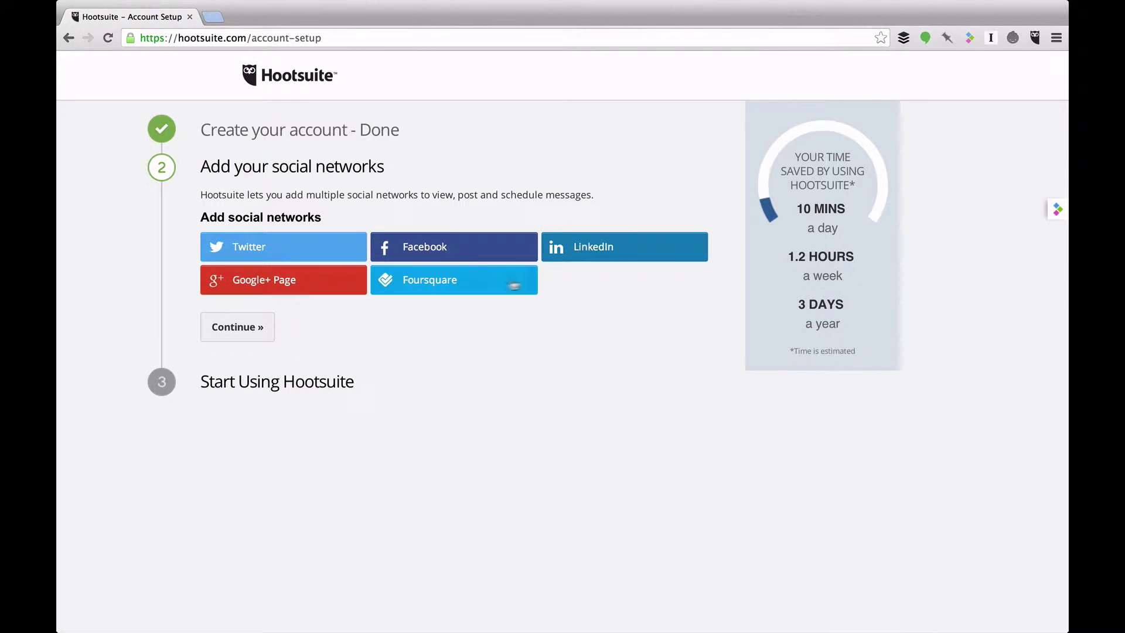
Connect a Twitter account by authorizing Hootsuite on Twitter's authorize page
{"action": "left_click", "coordinate": [248, 249]}
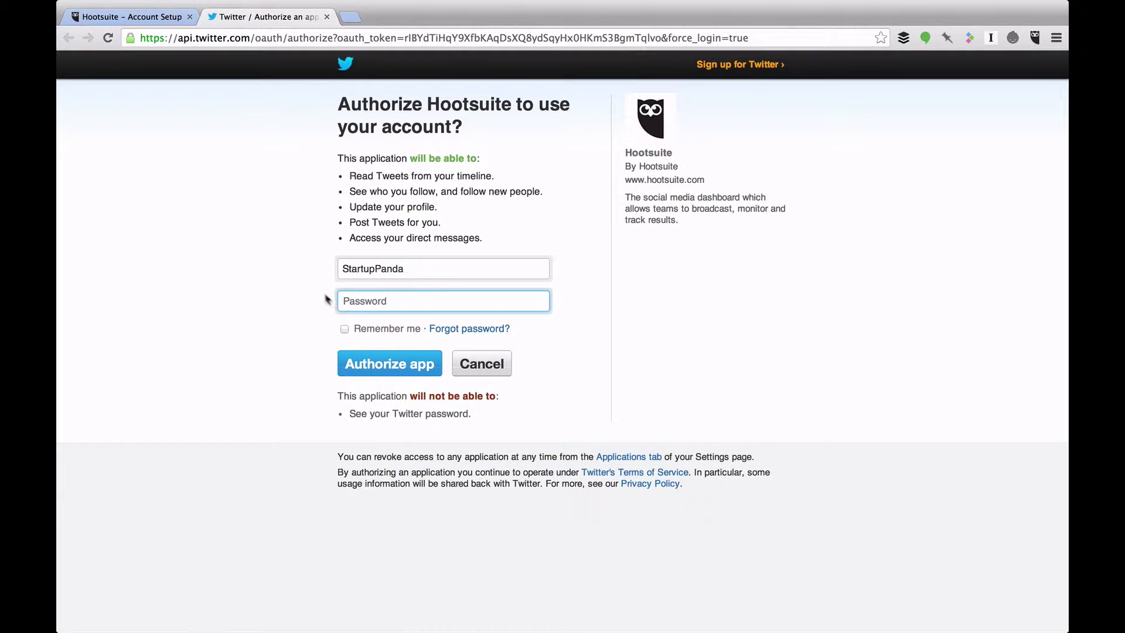
{"action": "key", "text": "Return"}
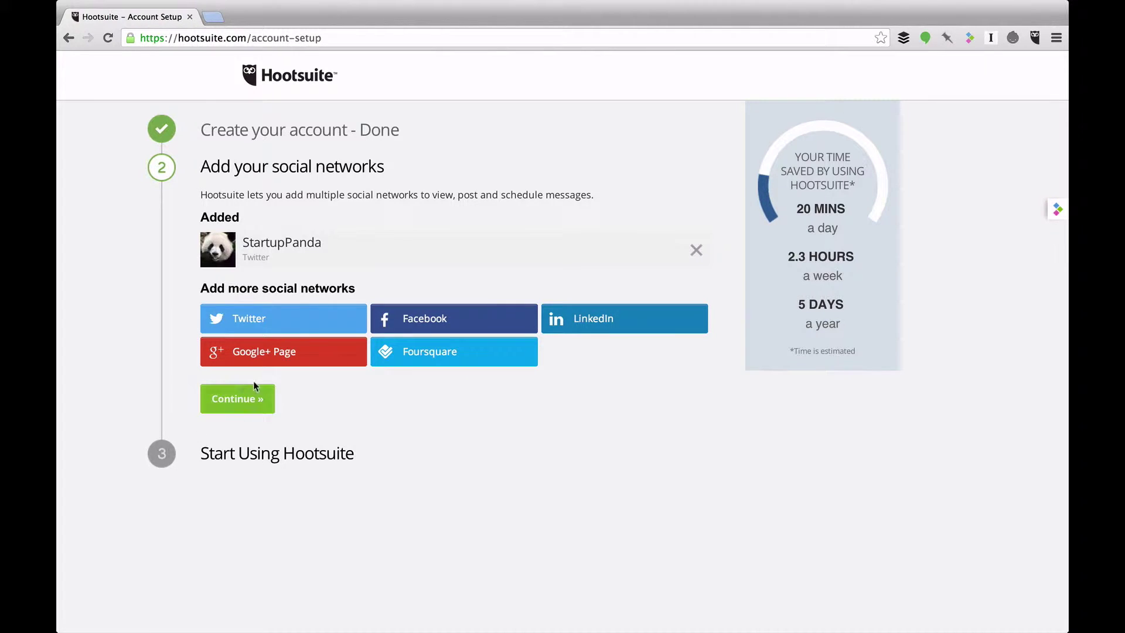
Enter the dashboard, rename 'My First Tab' to 'Twitter Accounts', and add a new tab
{"action": "left_click", "coordinate": [234, 397]}
{"action": "left_click", "coordinate": [307, 256]}
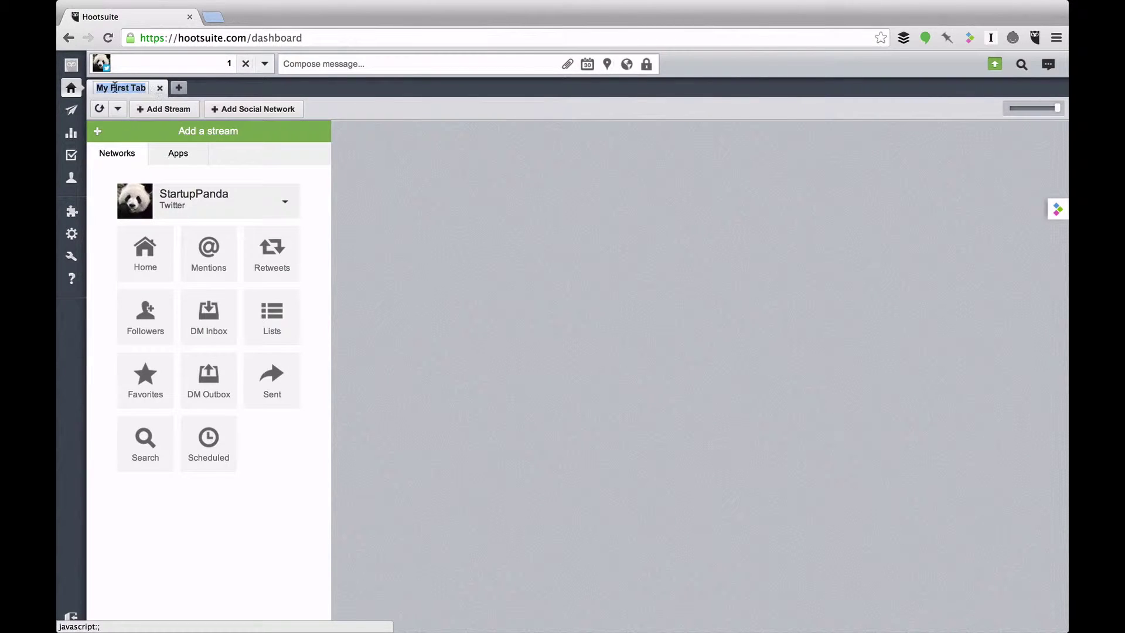
{"action": "double_click", "coordinate": [115, 86]}
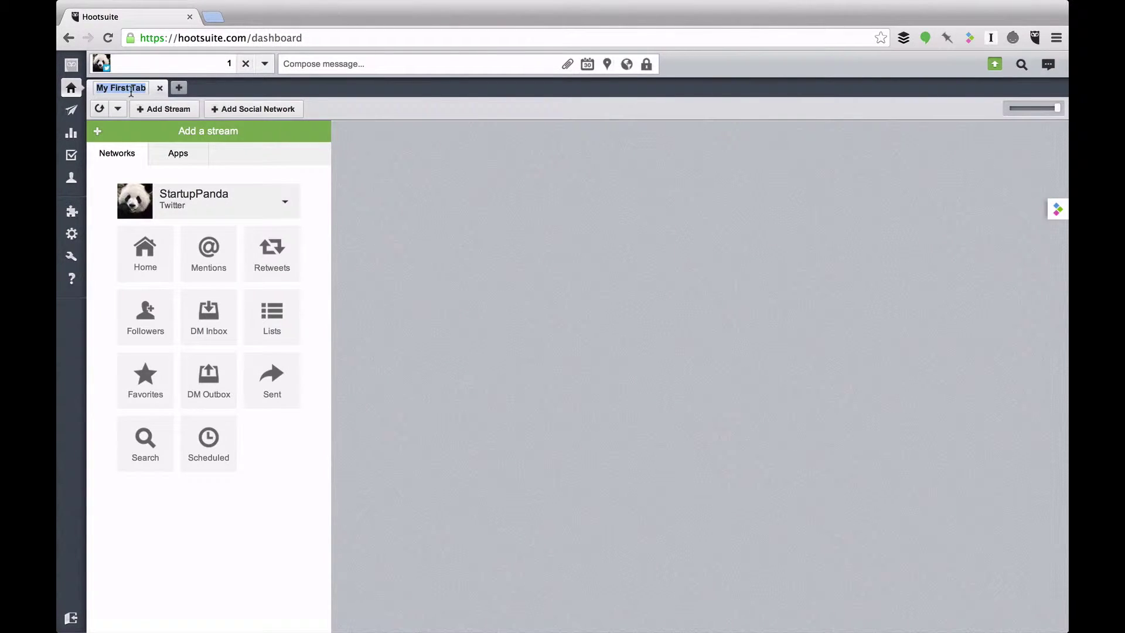
{"action": "type", "text": "Twitter Accounts"}
{"action": "key", "text": "Return"}
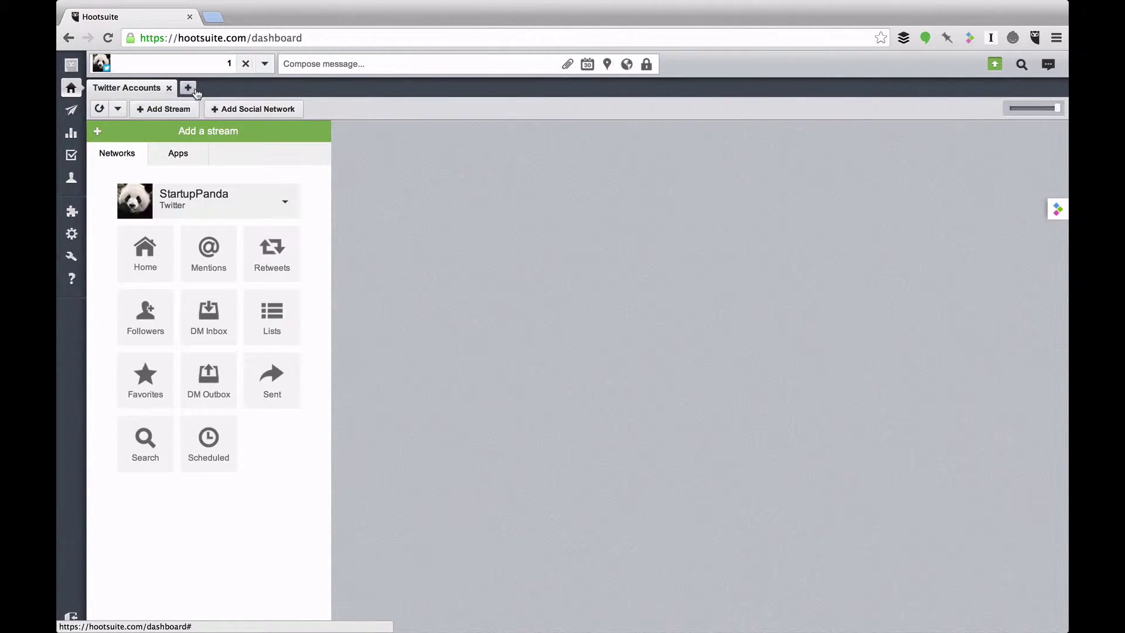
{"action": "left_click", "coordinate": [195, 91]}
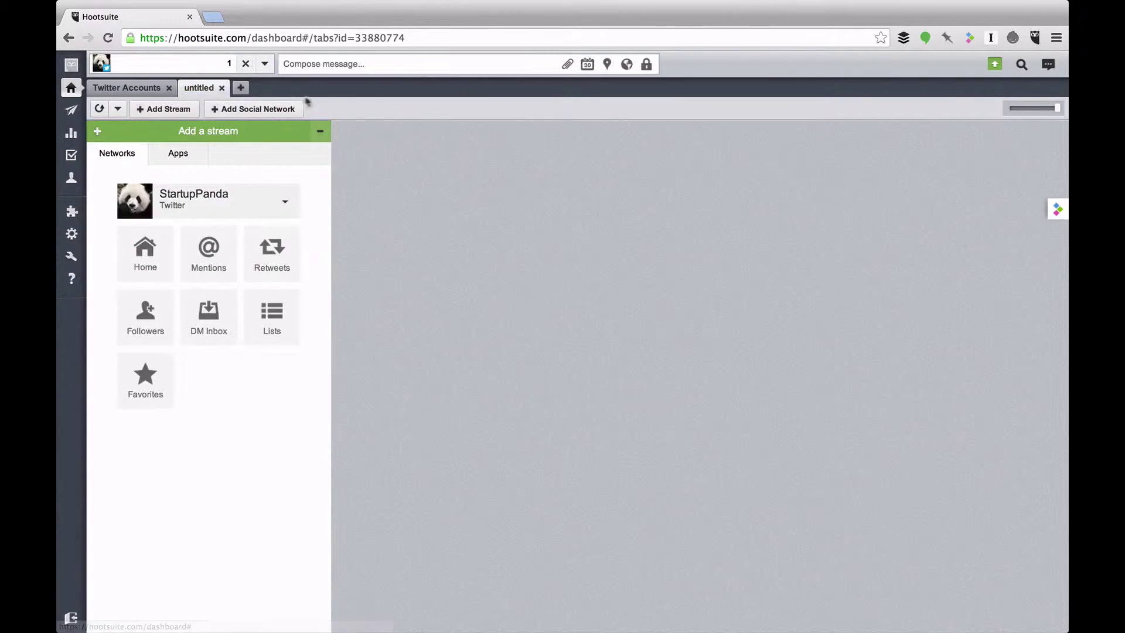
Close the extra untitled tab and add a Home Feed stream to Twitter Accounts
{"action": "left_click", "coordinate": [221, 88]}
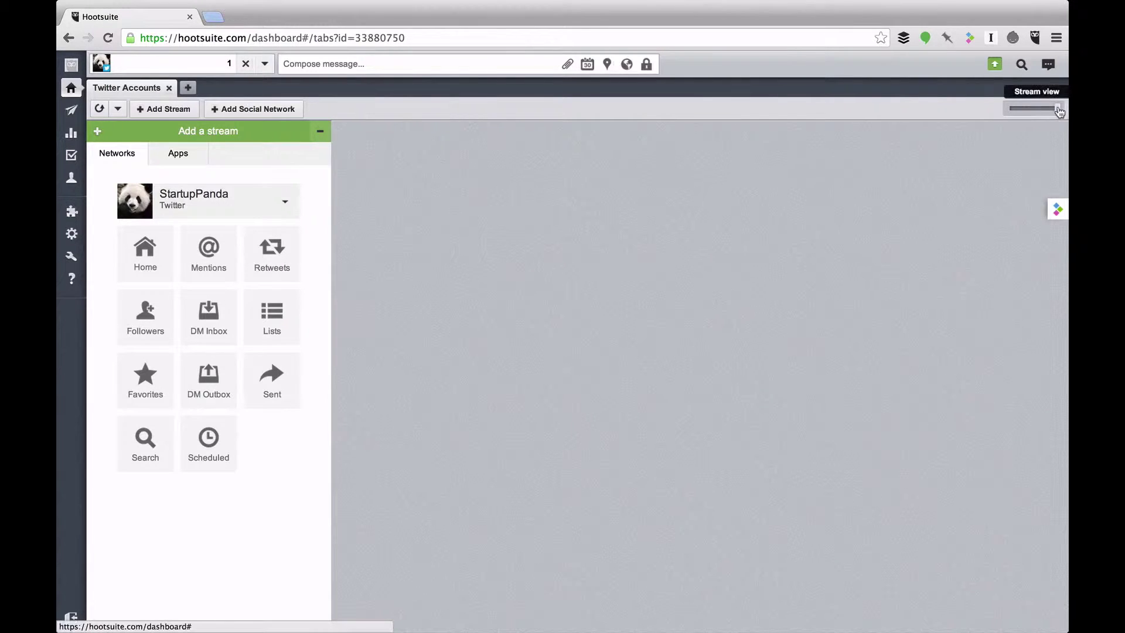
{"action": "mouse_move", "coordinate": [1060, 112]}
{"action": "left_mouse_down"}
{"action": "mouse_move", "coordinate": [1043, 114]}
{"action": "mouse_move", "coordinate": [1058, 109]}
{"action": "left_mouse_up"}
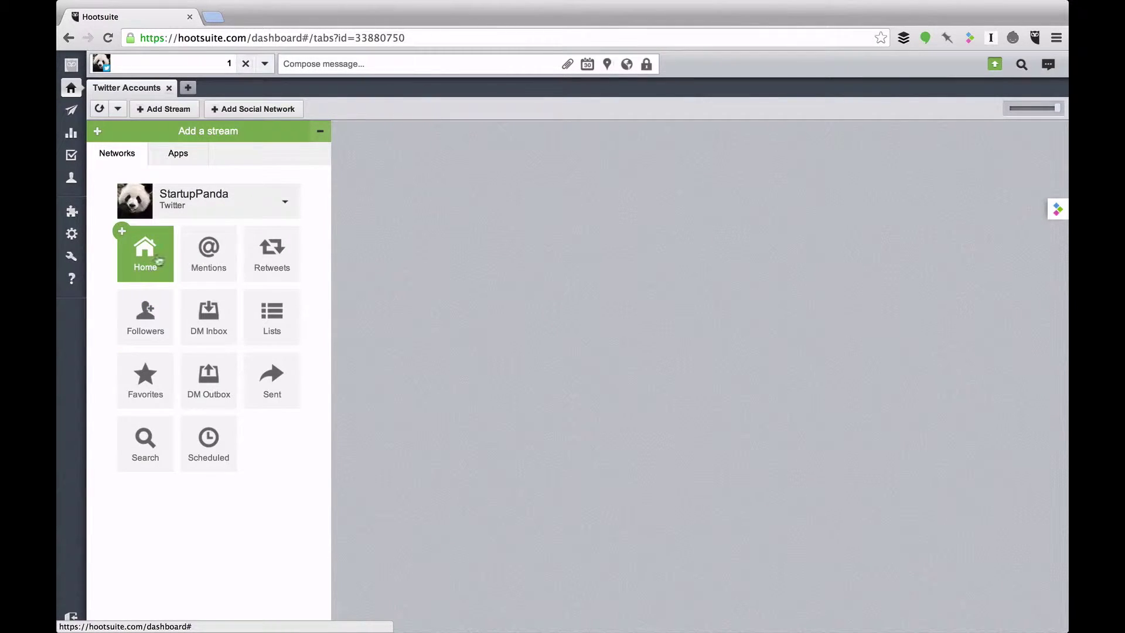
{"action": "left_click", "coordinate": [145, 261]}
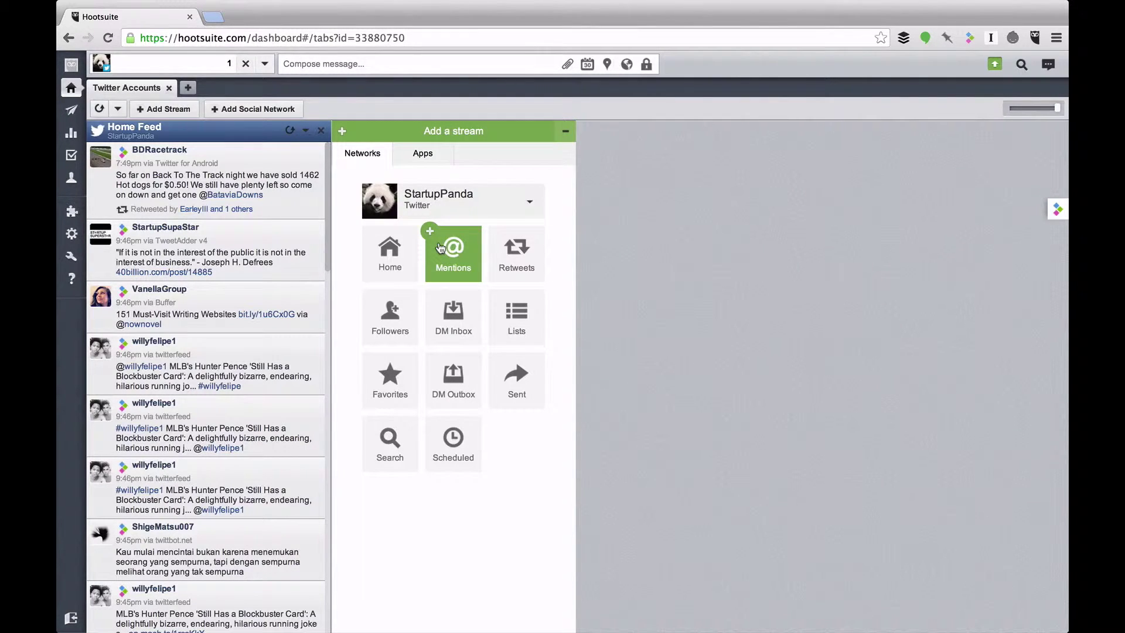
Add Mentions and Scheduled Tweets streams plus a Twitter search stream for #startups
{"action": "left_click", "coordinate": [440, 247]}
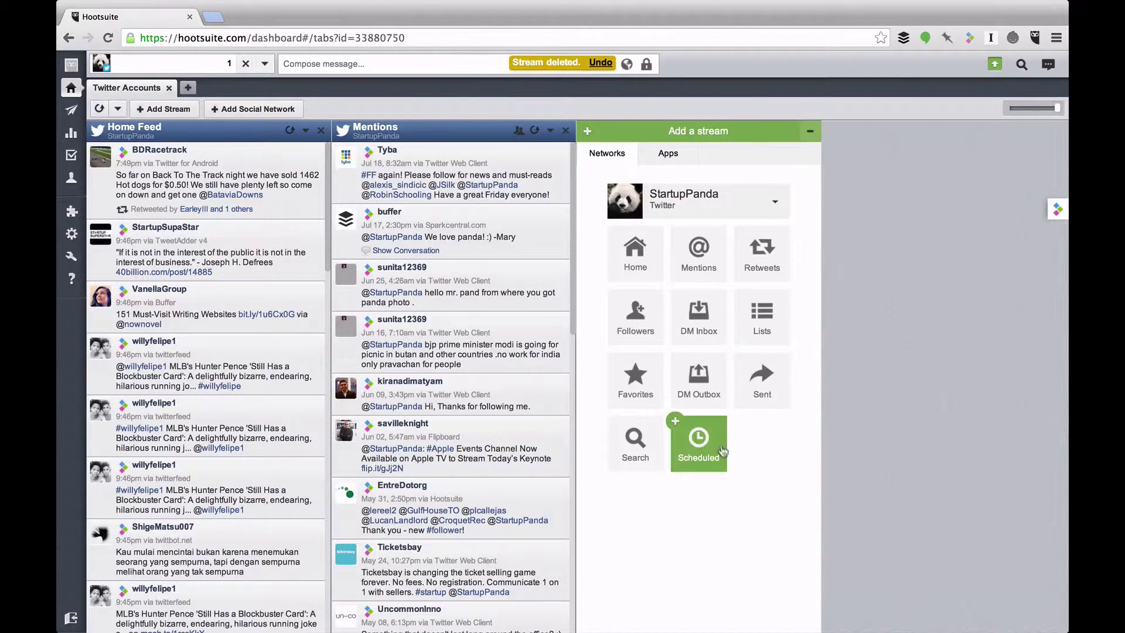
{"action": "left_click", "coordinate": [701, 442]}
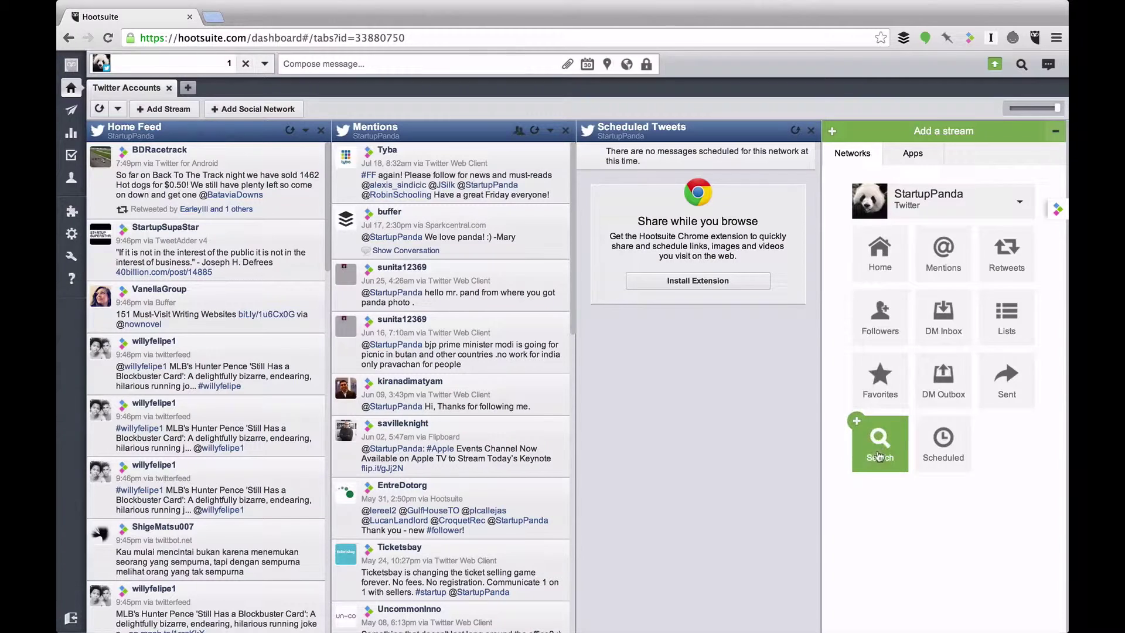
{"action": "left_click", "coordinate": [879, 452]}
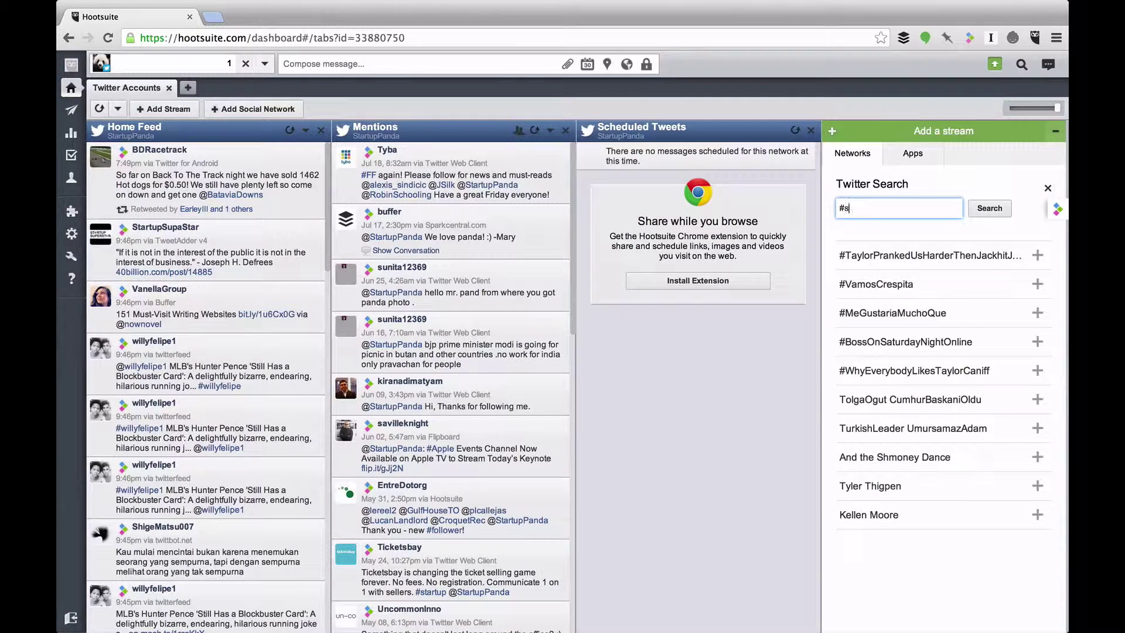
{"action": "type", "text": "tups"}
{"action": "left_click", "coordinate": [978, 210]}
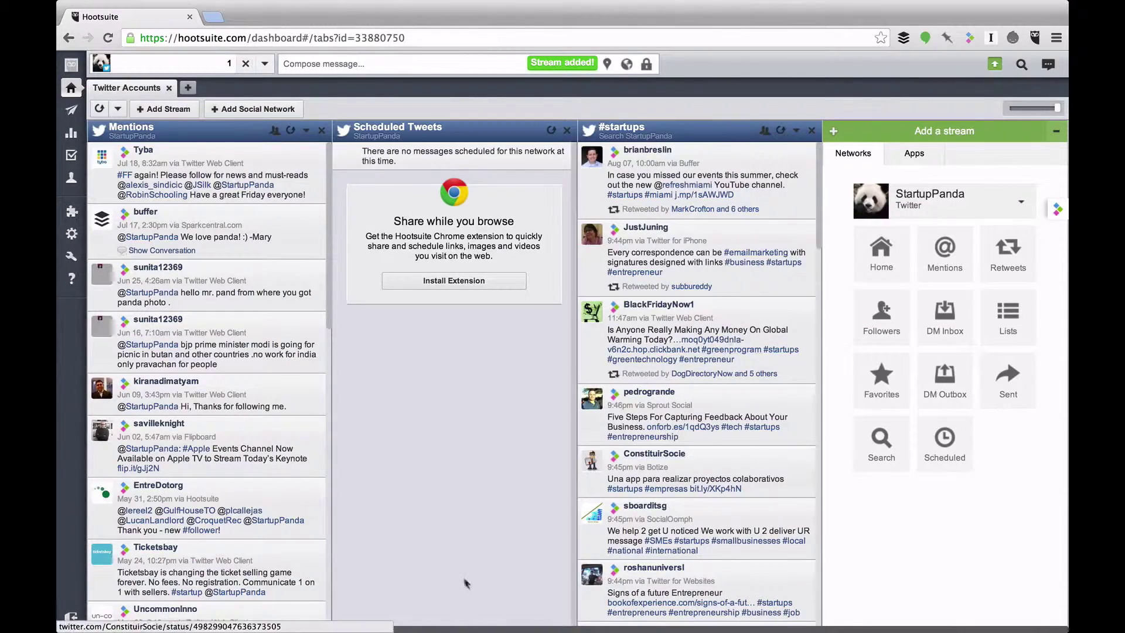
{"action": "scroll", "coordinate": [494, 509], "scroll_direction": "left", "scroll_amount": 5}
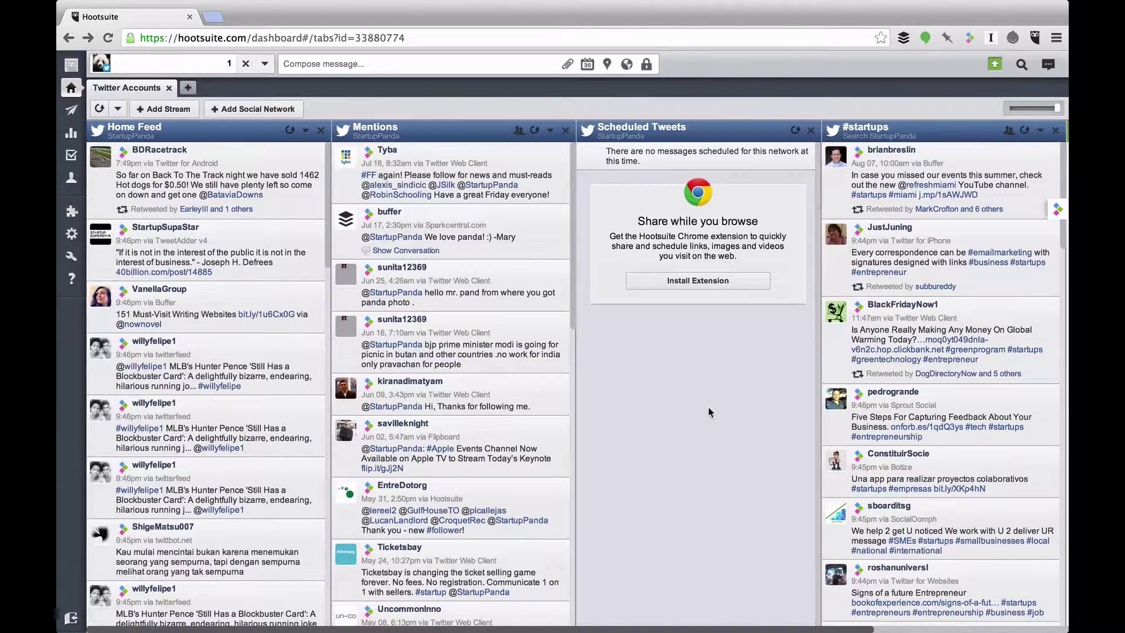
{"action": "scroll", "coordinate": [645, 490], "scroll_direction": "right", "scroll_amount": 5}
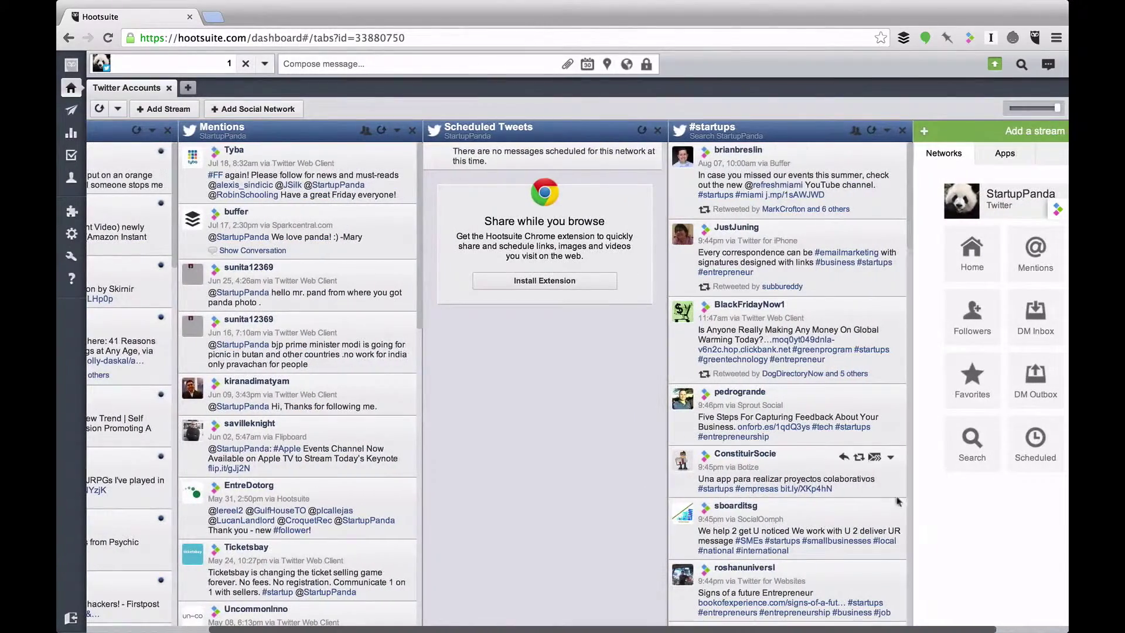
{"action": "left_click_drag", "start_coordinate": [927, 630], "coordinate": [1018, 631]}
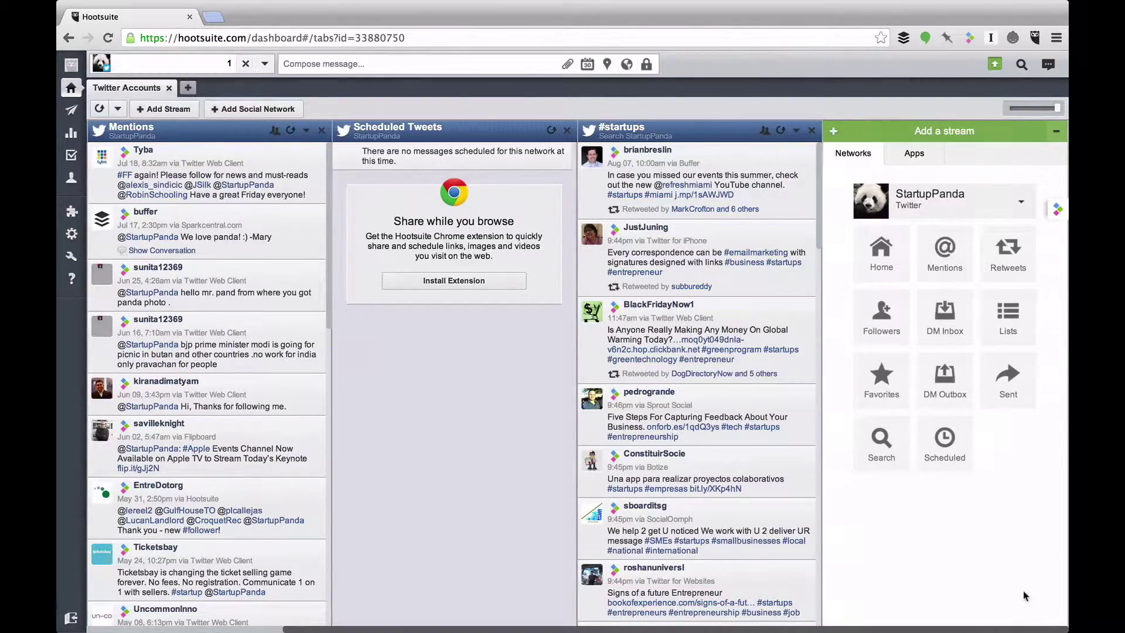
{"action": "scroll", "coordinate": [1005, 604], "scroll_direction": "left", "scroll_amount": 5}
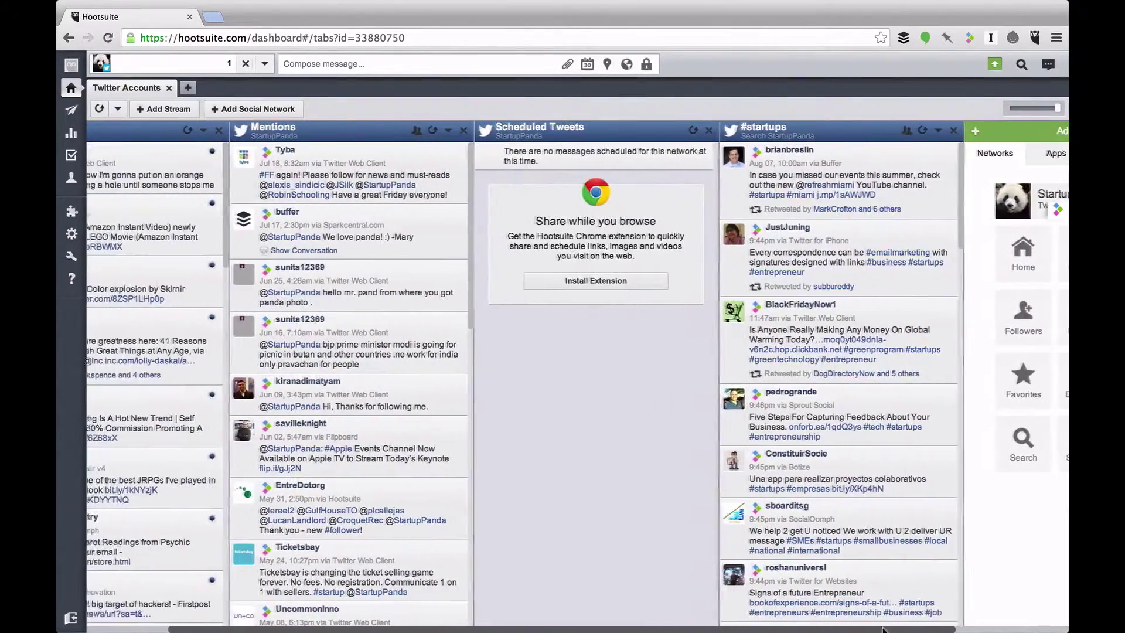
{"action": "scroll", "coordinate": [849, 624], "scroll_direction": "left", "scroll_amount": 3}
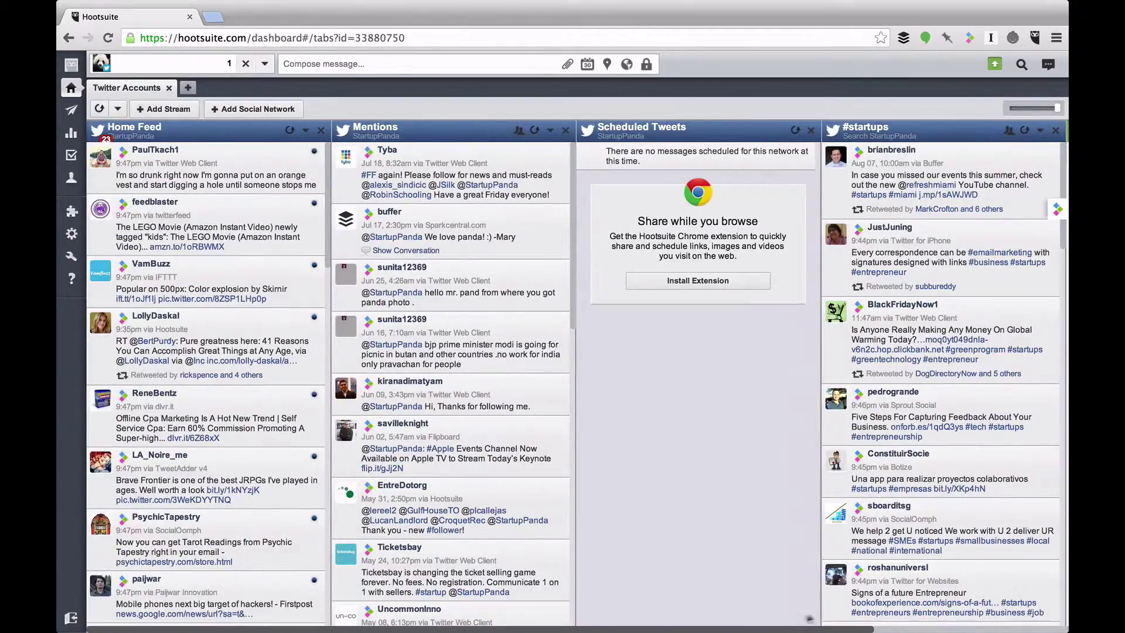
{"action": "scroll", "coordinate": [792, 621], "scroll_direction": "right", "scroll_amount": 5}
{"action": "scroll", "coordinate": [787, 610], "scroll_direction": "left", "scroll_amount": 5}
{"action": "left_click_drag", "start_coordinate": [743, 630], "coordinate": [1058, 609]}
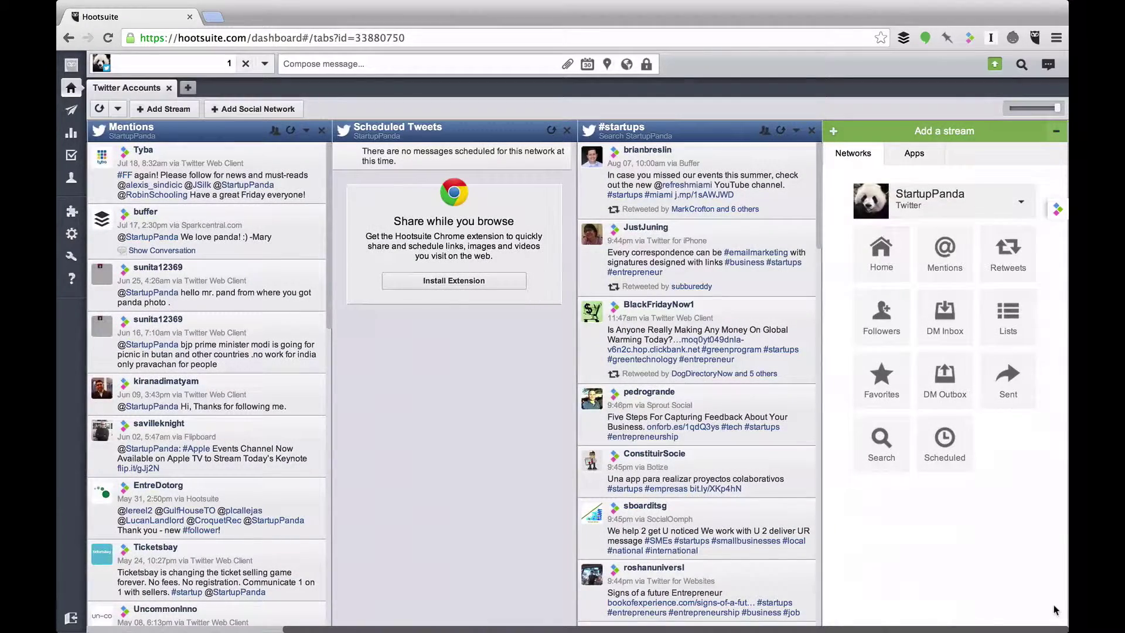
{"action": "scroll", "coordinate": [661, 603], "scroll_direction": "left", "scroll_amount": 5}
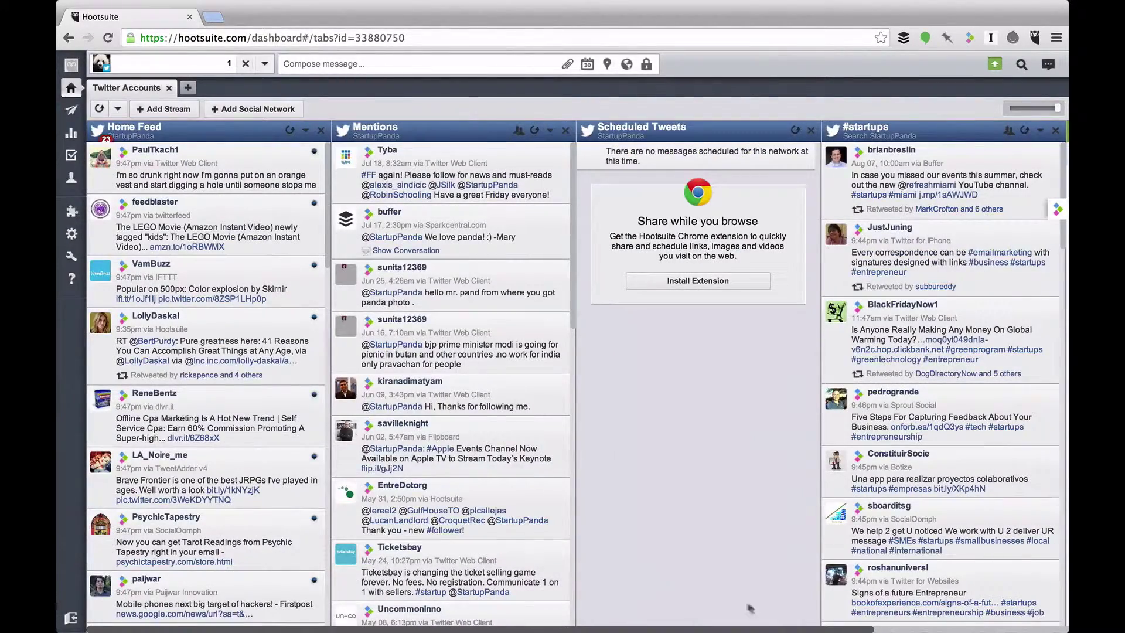
{"action": "scroll", "coordinate": [750, 608], "scroll_direction": "right", "scroll_amount": 5}
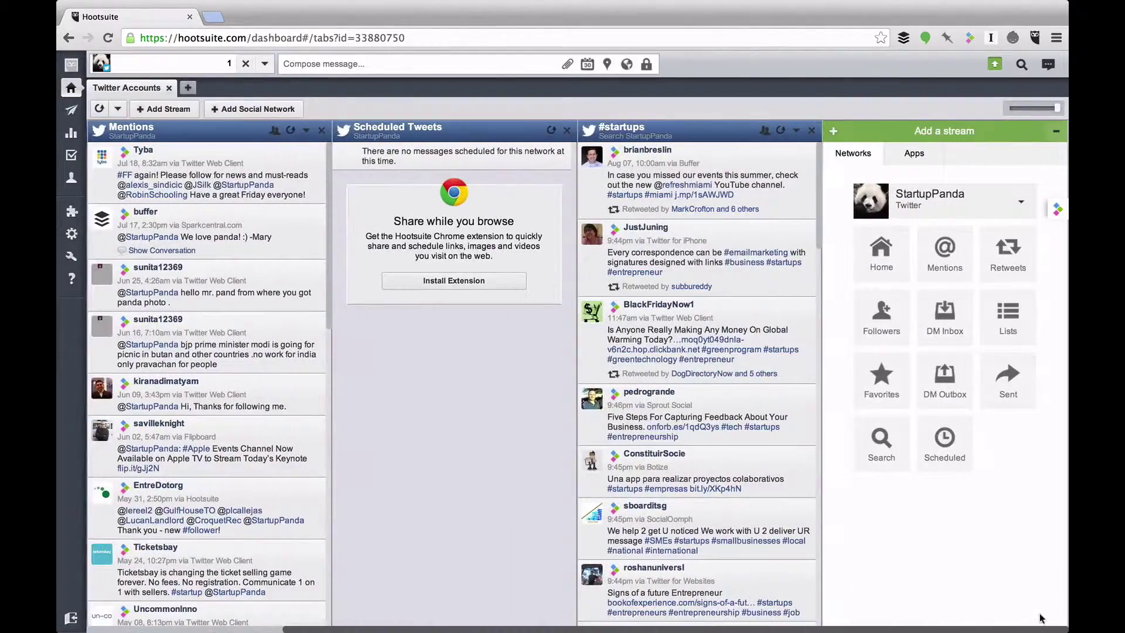
{"action": "scroll", "coordinate": [698, 611], "scroll_direction": "left", "scroll_amount": 5}
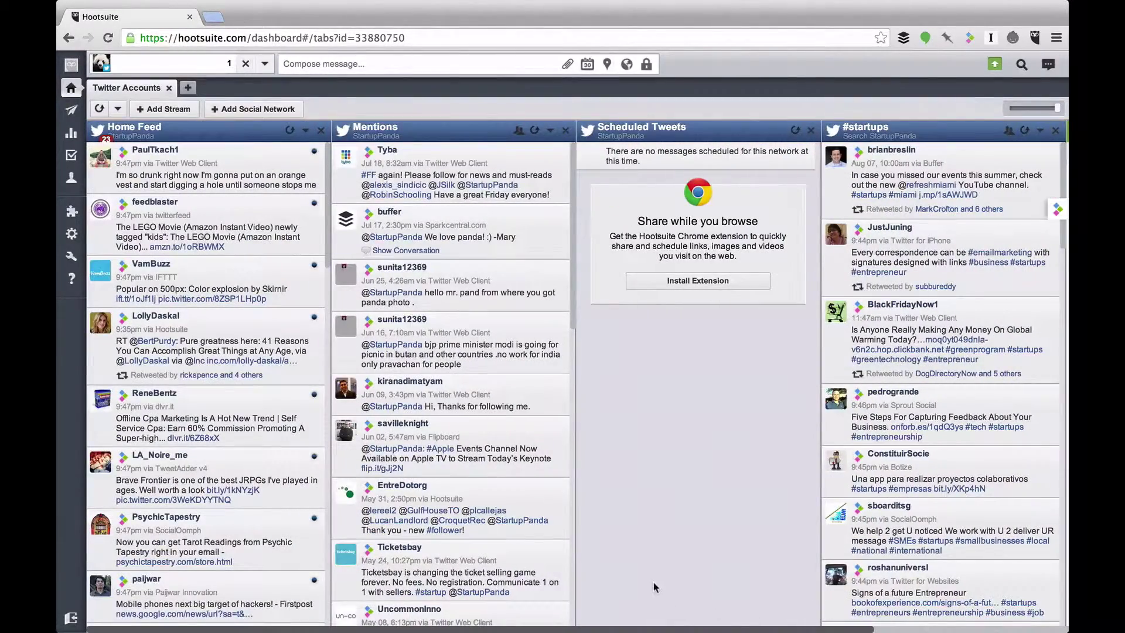
Create a new tab holding My Tweets, Retweeted and New Followers streams, and browse their columns
{"action": "left_click", "coordinate": [187, 89]}
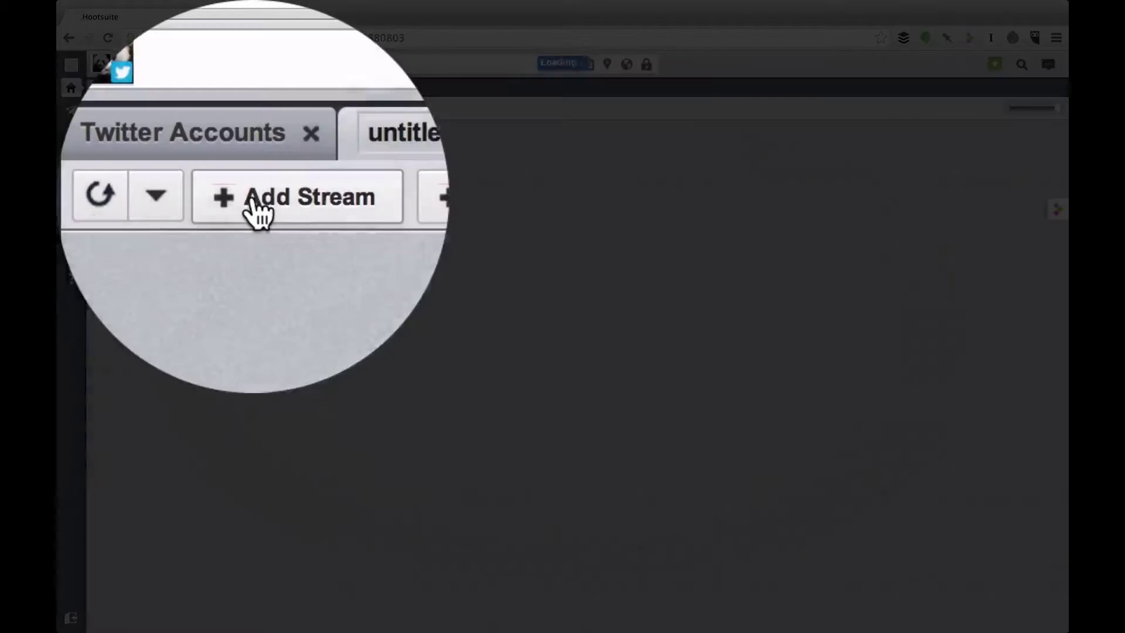
{"action": "left_click", "coordinate": [166, 116]}
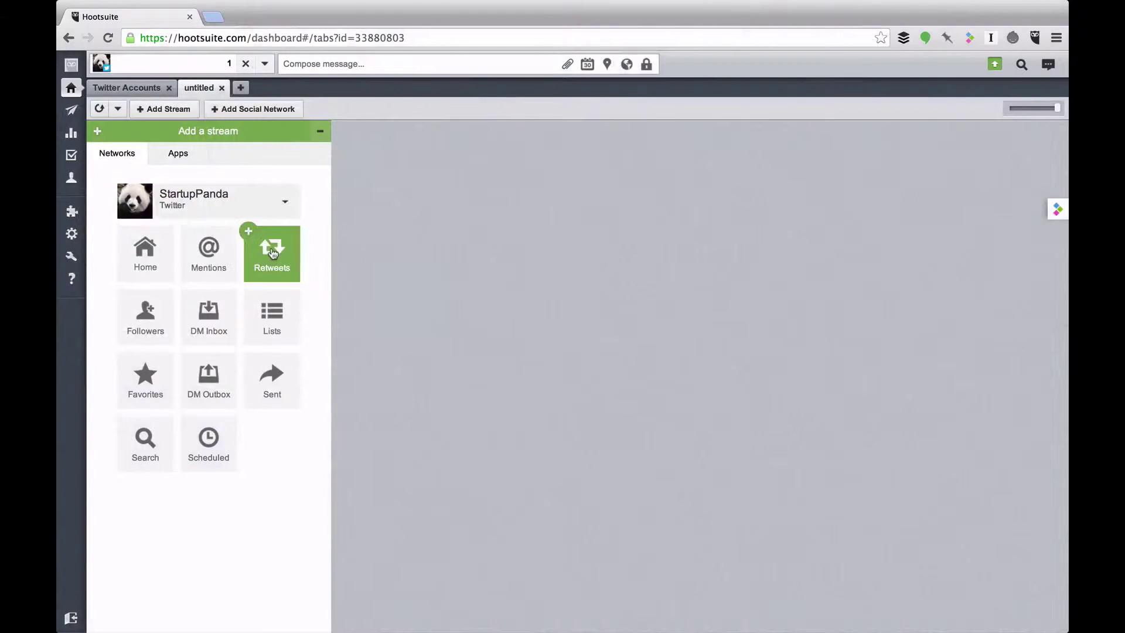
{"action": "left_click", "coordinate": [264, 252]}
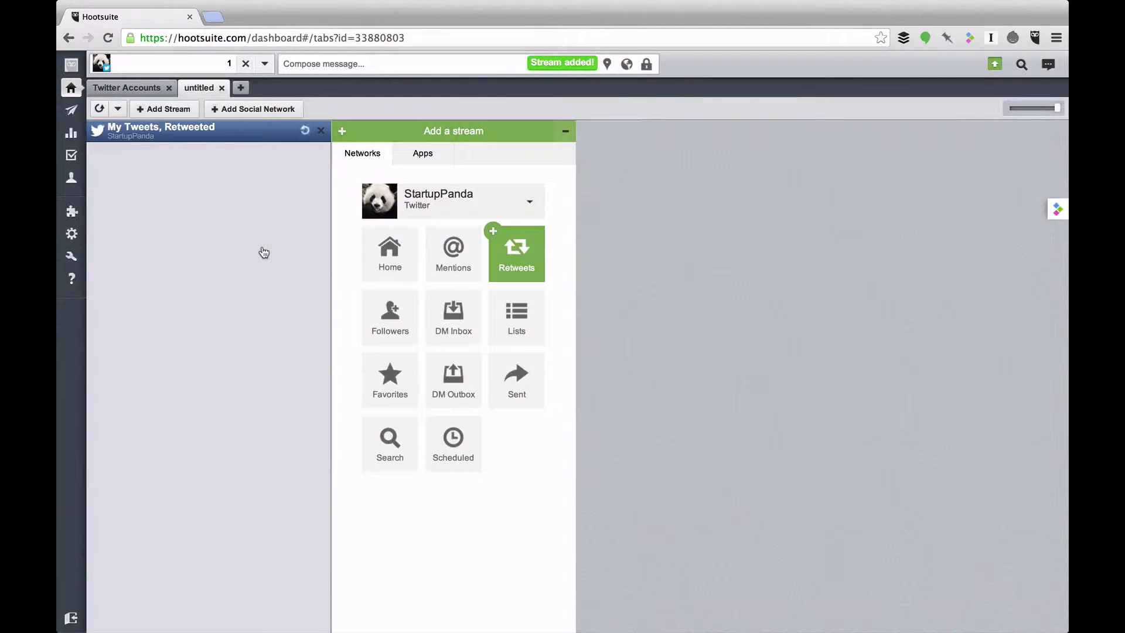
{"action": "left_click", "coordinate": [413, 326]}
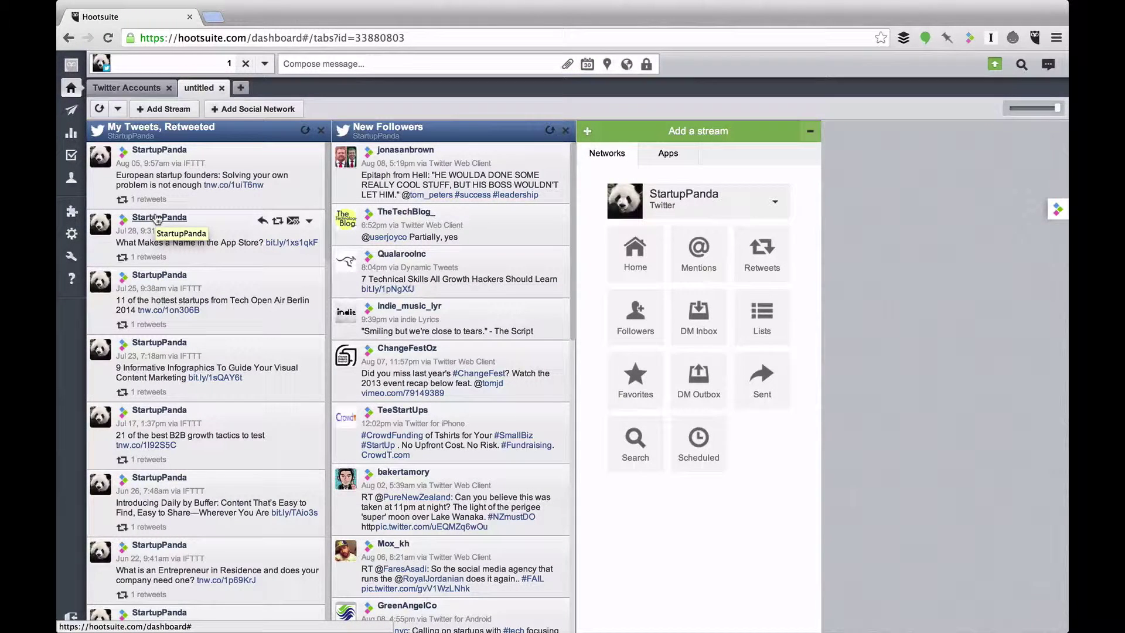
{"action": "scroll", "coordinate": [212, 243], "scroll_direction": "down", "scroll_amount": 5}
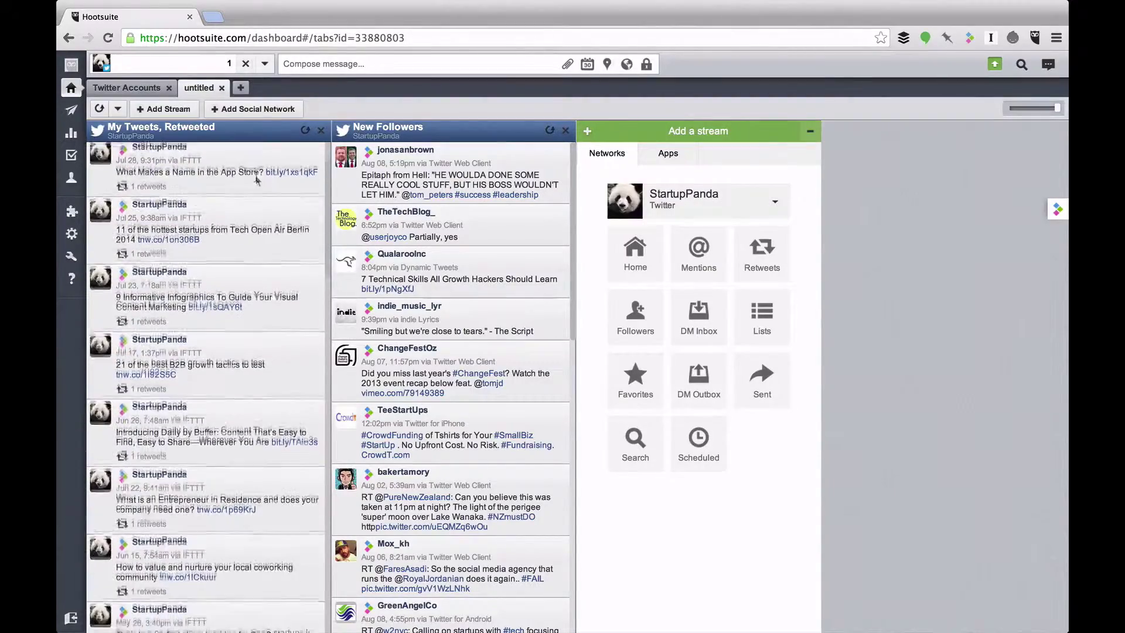
{"action": "scroll", "coordinate": [213, 243], "scroll_direction": "down", "scroll_amount": 10}
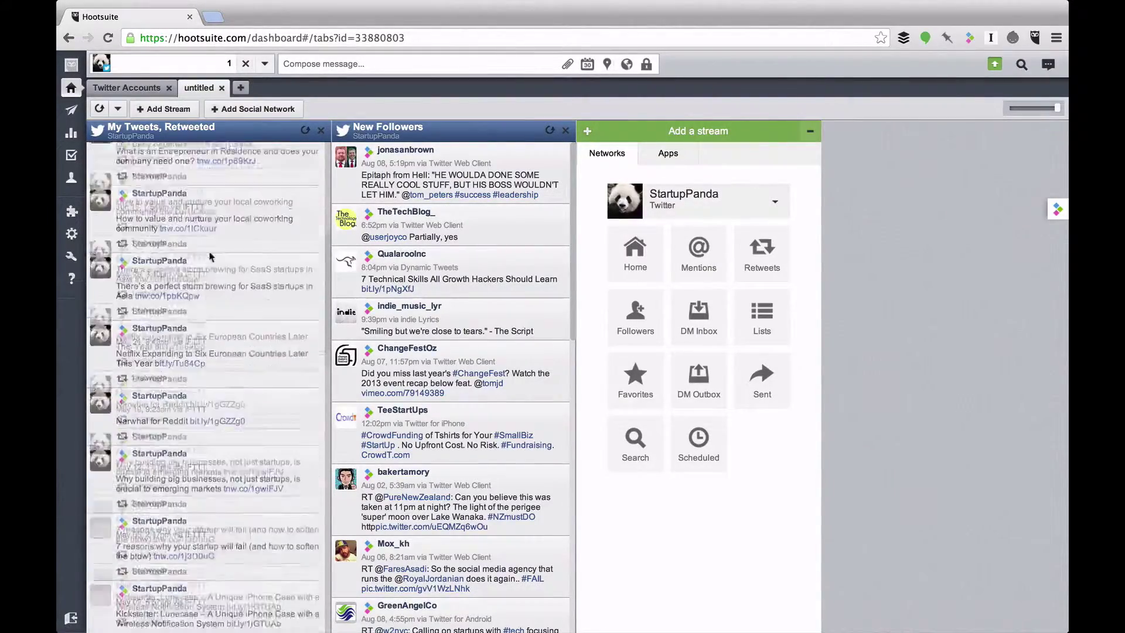
{"action": "scroll", "coordinate": [156, 245], "scroll_direction": "up", "scroll_amount": 15}
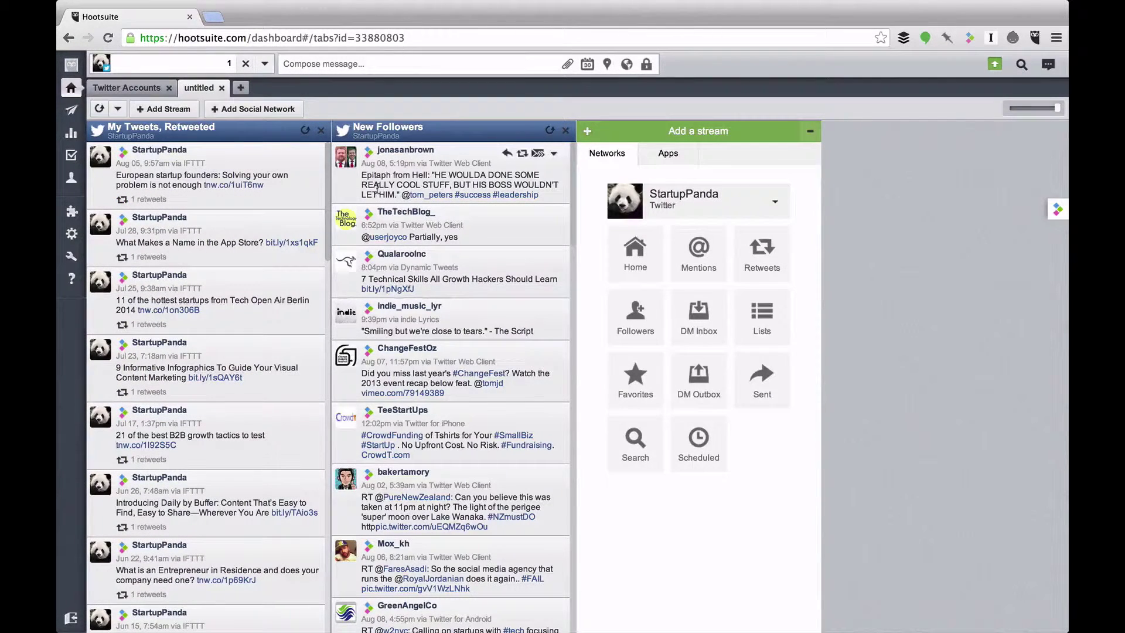
{"action": "scroll", "coordinate": [474, 205], "scroll_direction": "down", "scroll_amount": 5}
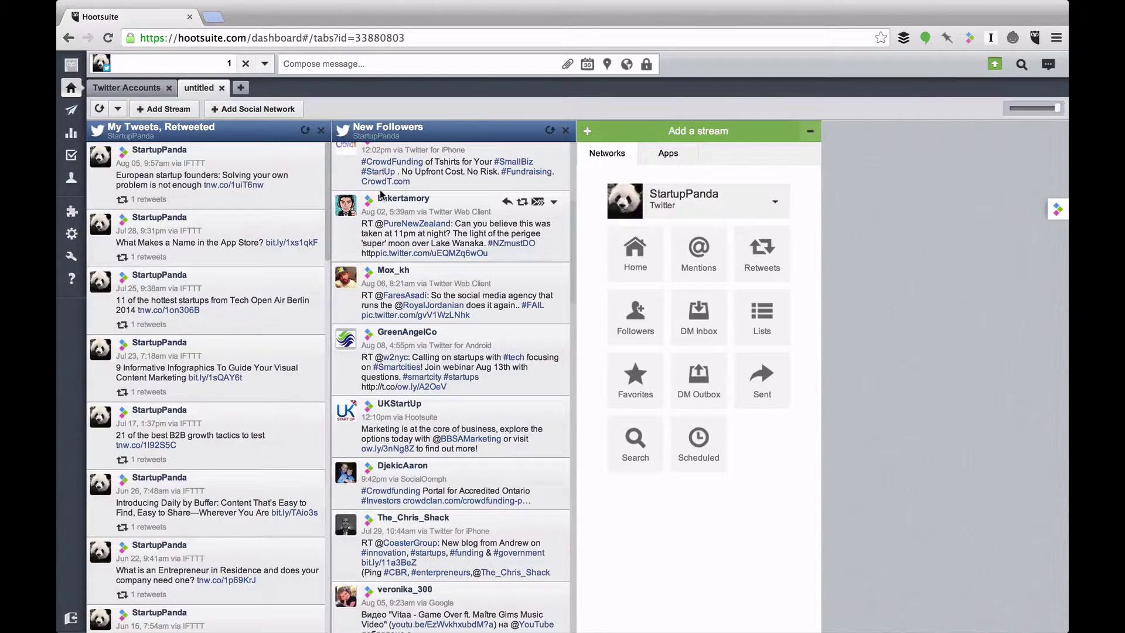
{"action": "scroll", "coordinate": [381, 195], "scroll_direction": "down", "scroll_amount": 8}
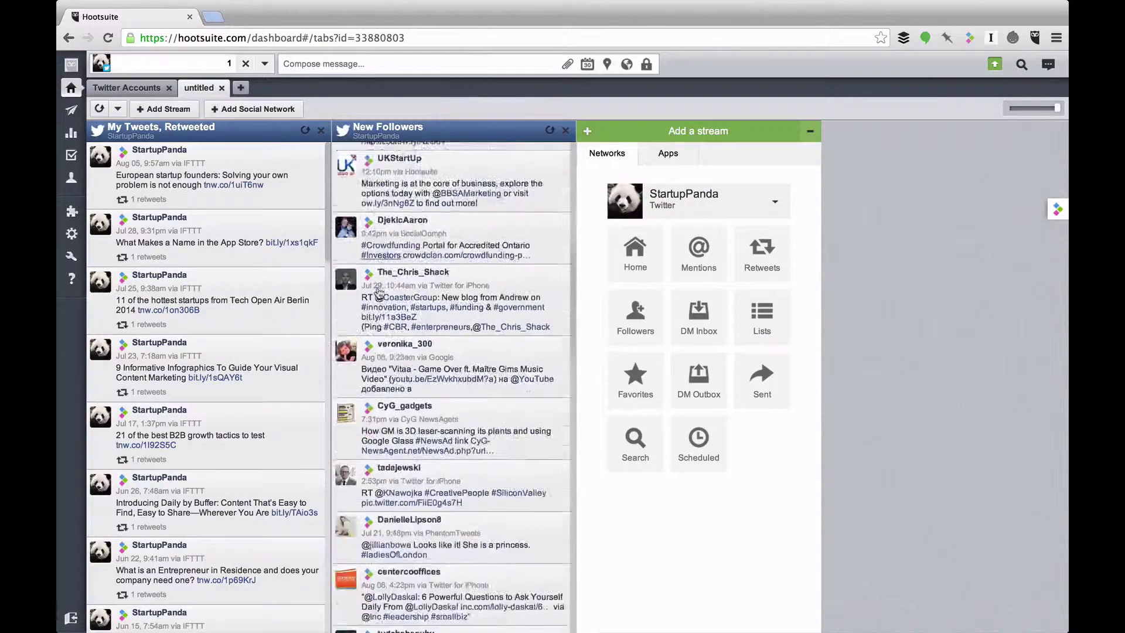
{"action": "scroll", "coordinate": [379, 290], "scroll_direction": "up", "scroll_amount": 10}
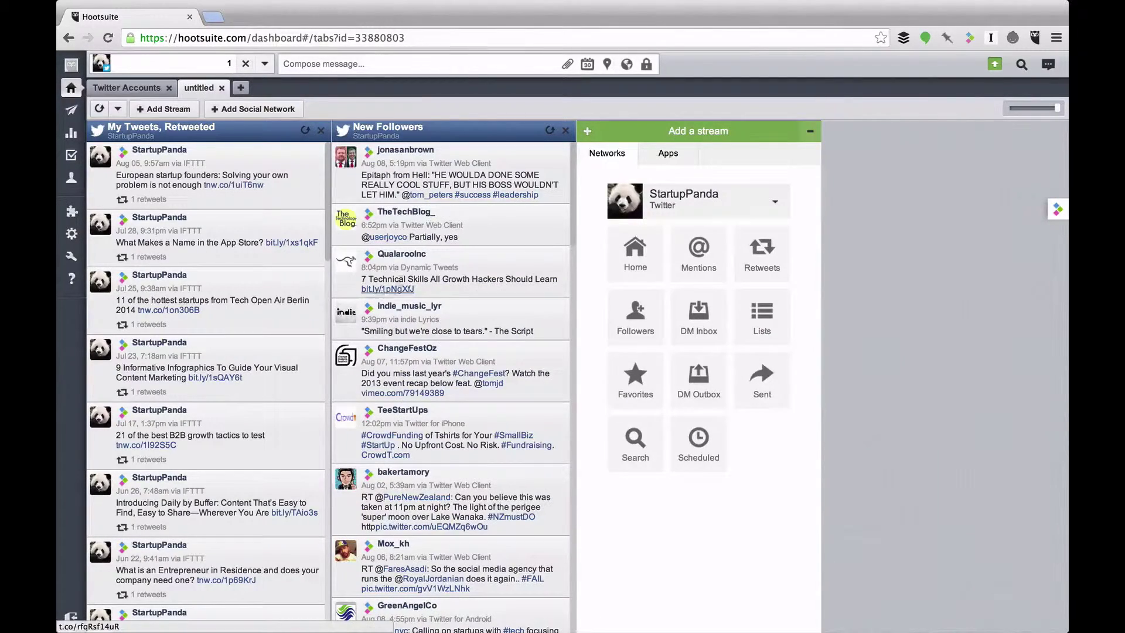
Add and then remove a Favorite Tweets stream, and add a Sent Tweets stream
{"action": "left_click", "coordinate": [631, 381]}
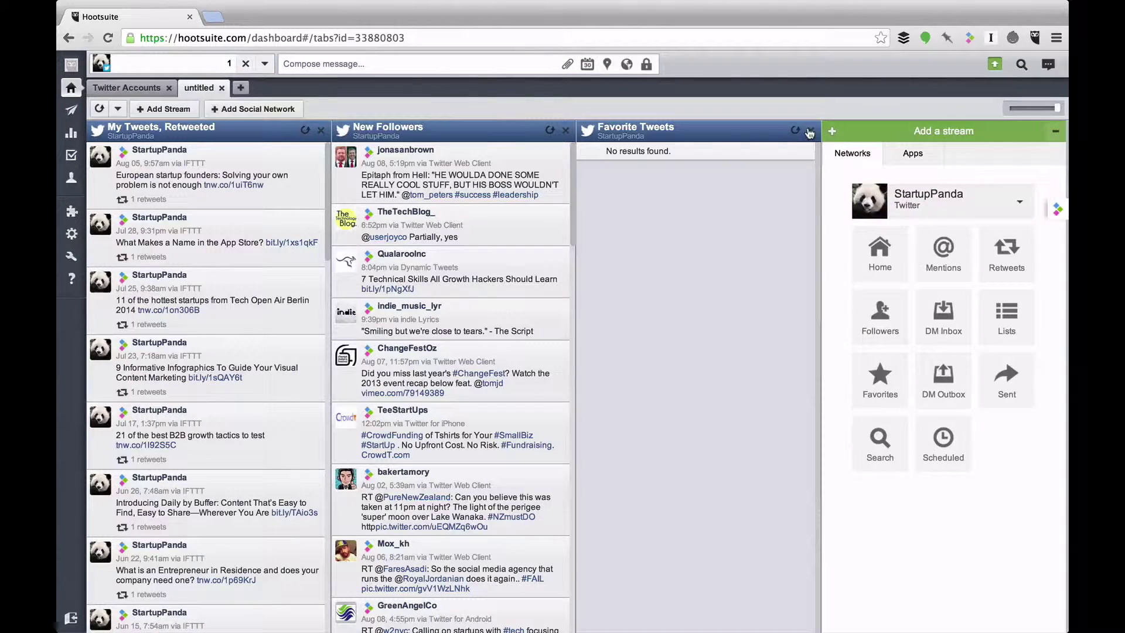
{"action": "left_click", "coordinate": [811, 132]}
{"action": "left_click", "coordinate": [774, 397]}
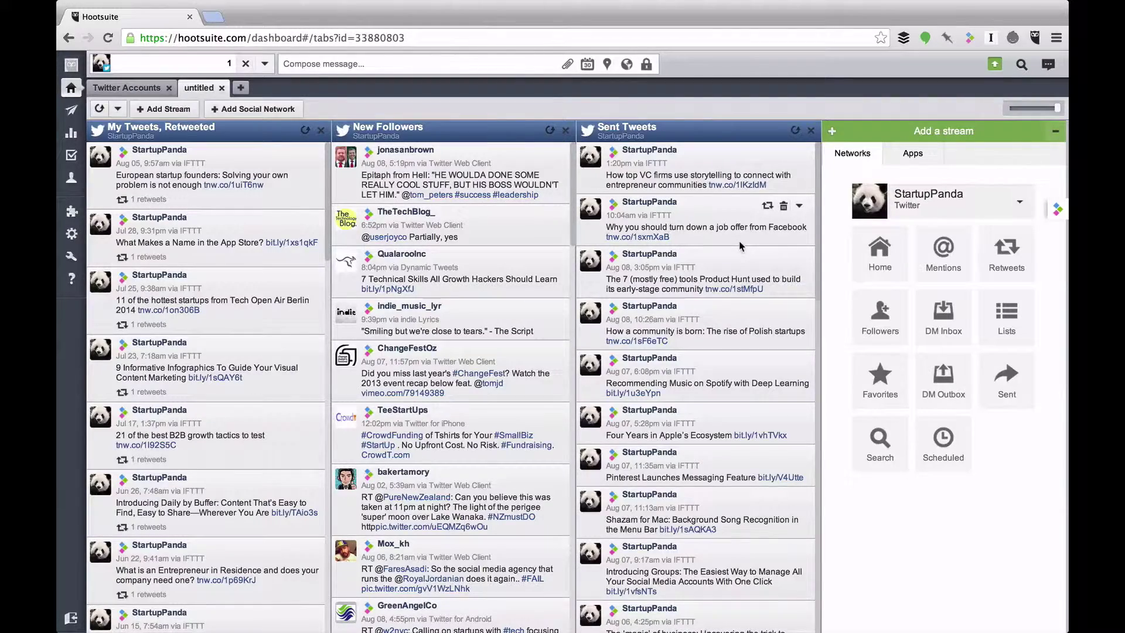
{"action": "scroll", "coordinate": [740, 246], "scroll_direction": "down", "scroll_amount": 8}
{"action": "scroll", "coordinate": [738, 244], "scroll_direction": "up", "scroll_amount": 8}
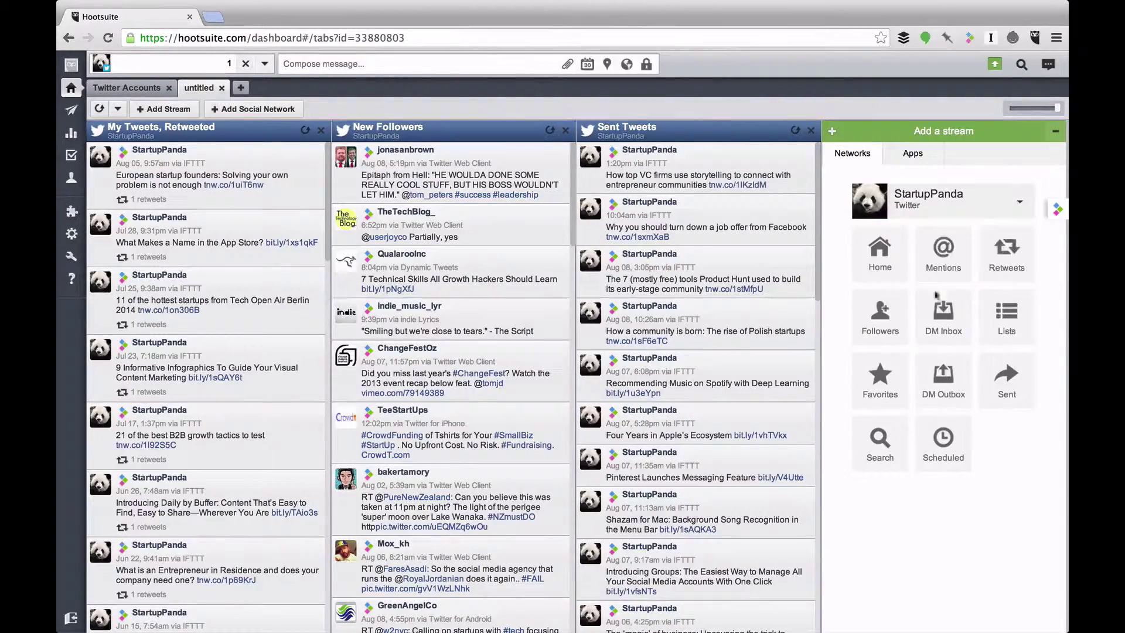
Add a Direct Message (Inbox) stream and return to the Twitter Accounts tab
{"action": "left_click", "coordinate": [943, 317]}
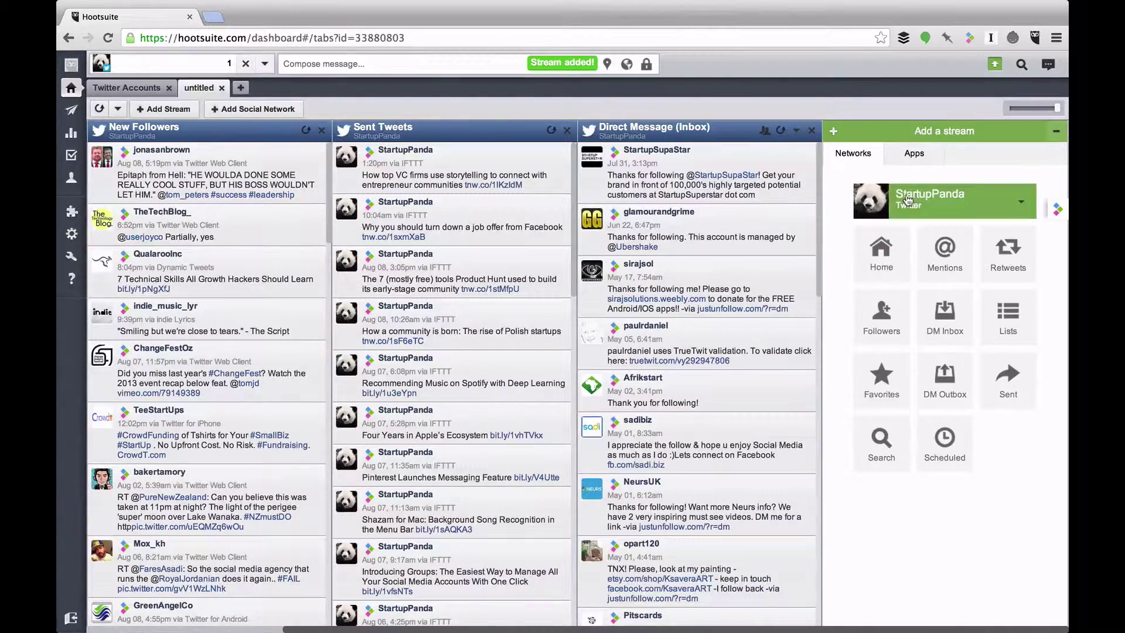
{"action": "scroll", "coordinate": [337, 169], "scroll_direction": "left", "scroll_amount": 3}
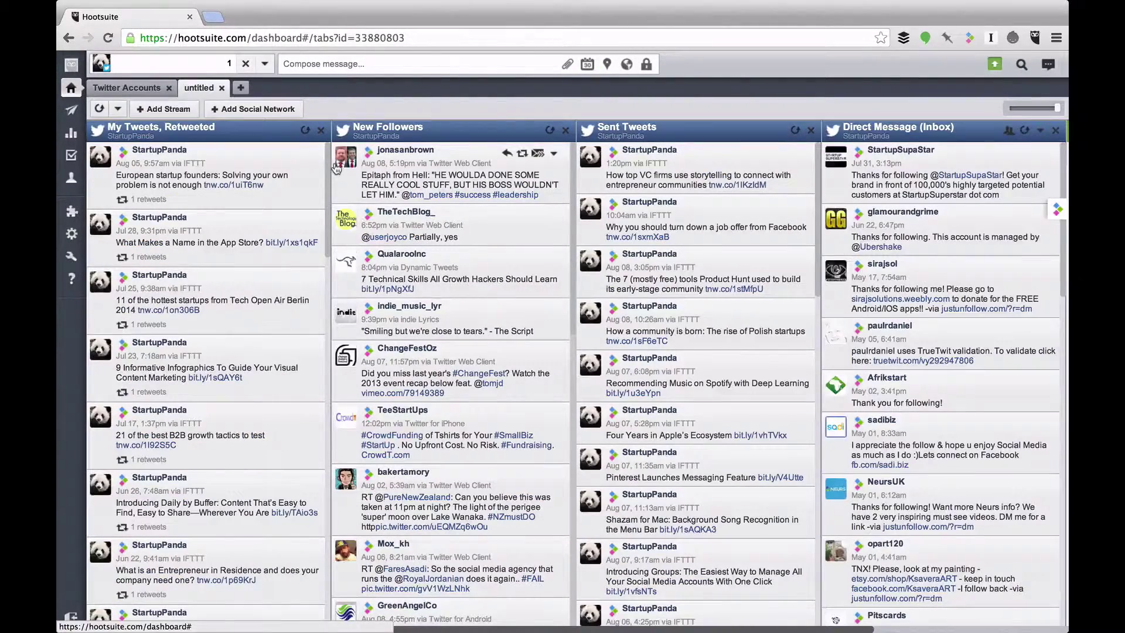
{"action": "scroll", "coordinate": [337, 169], "scroll_direction": "down", "scroll_amount": 1}
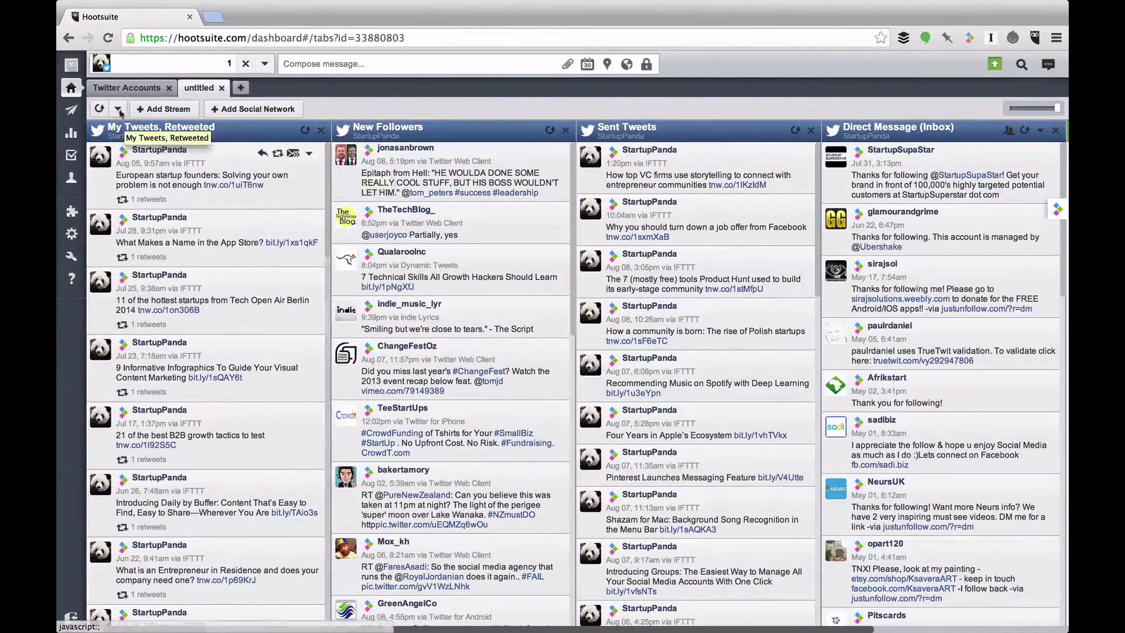
{"action": "left_click", "coordinate": [139, 89]}
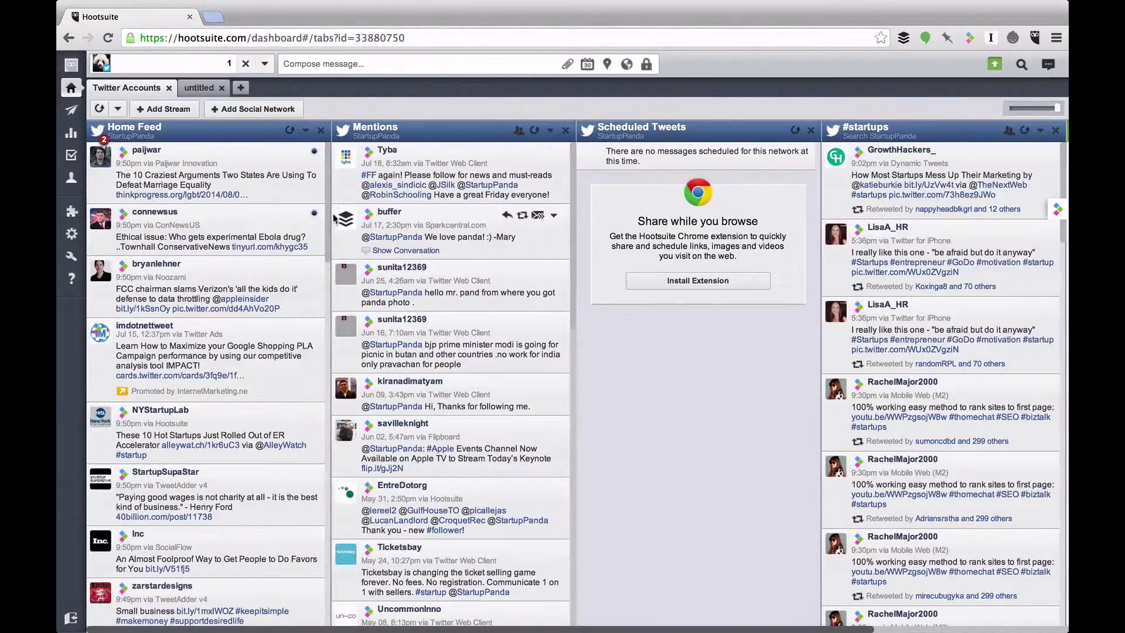
Expand the message composer with the connected Twitter profile selected as sender
{"action": "left_click", "coordinate": [298, 66]}
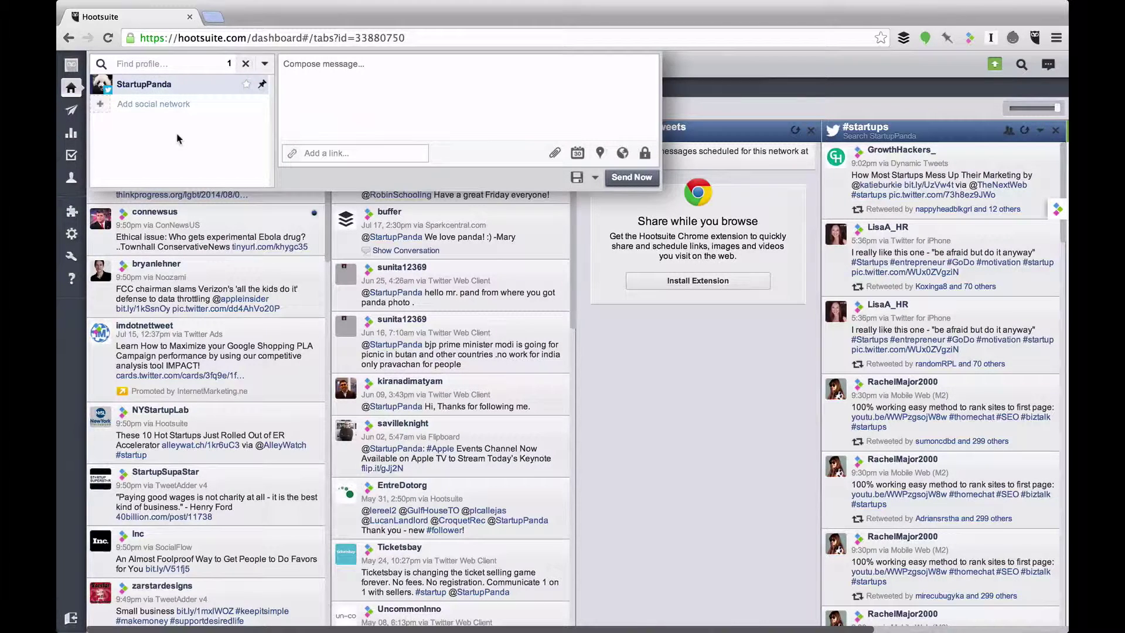
{"action": "left_click", "coordinate": [163, 88]}
{"action": "left_click", "coordinate": [163, 89]}
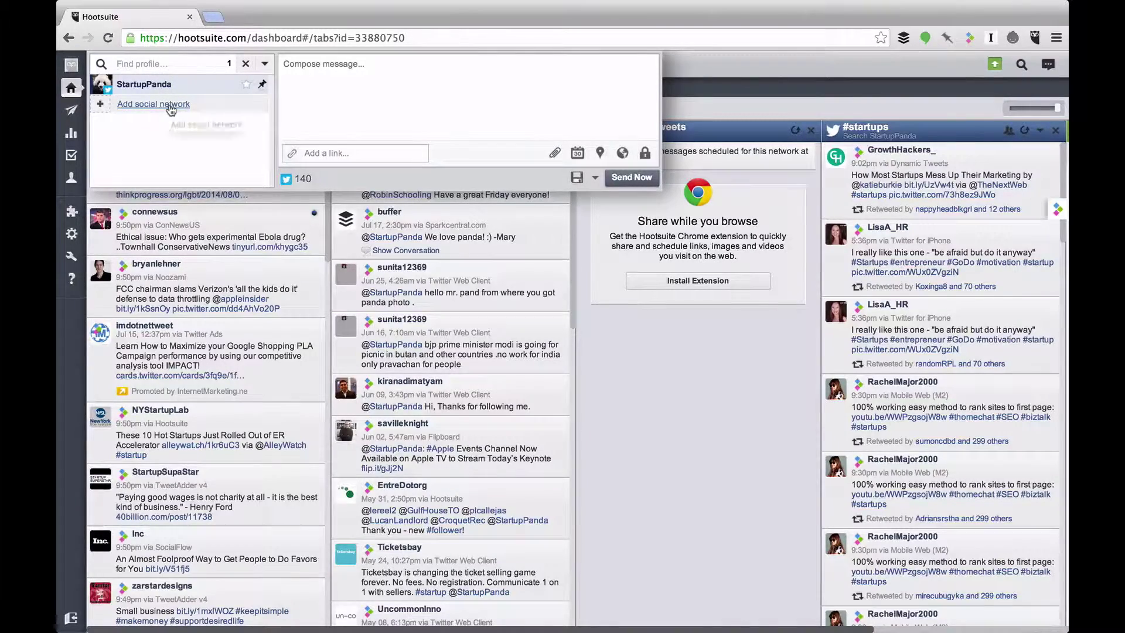
{"action": "left_click", "coordinate": [366, 99]}
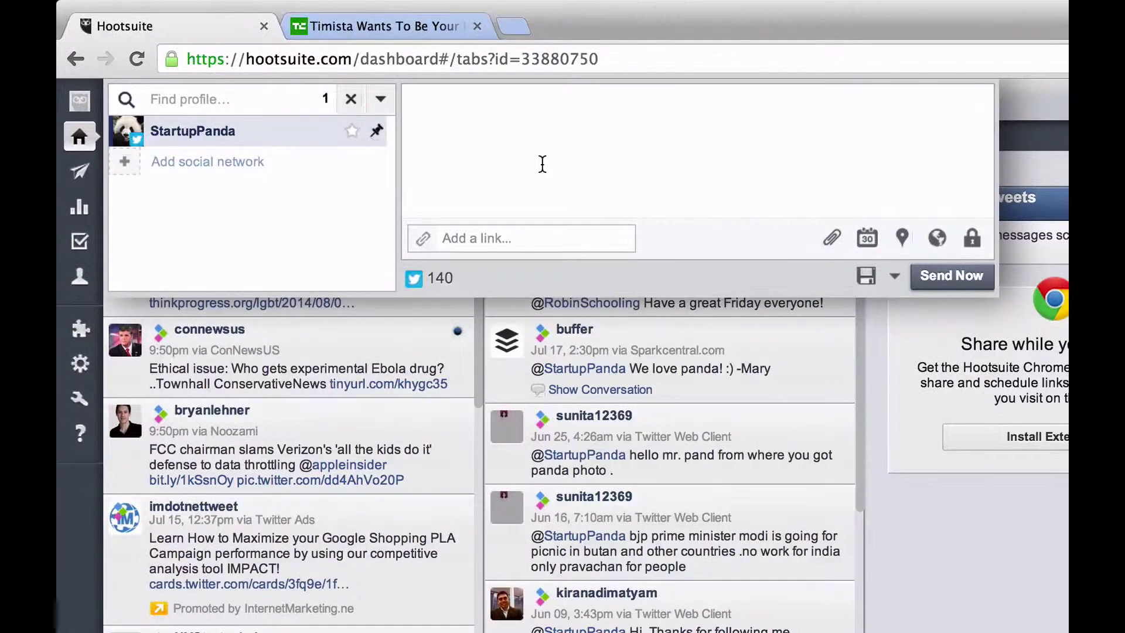
Select the Timista article's web address on TechCrunch, then place the cursor in the Hootsuite message
{"action": "left_click", "coordinate": [368, 26]}
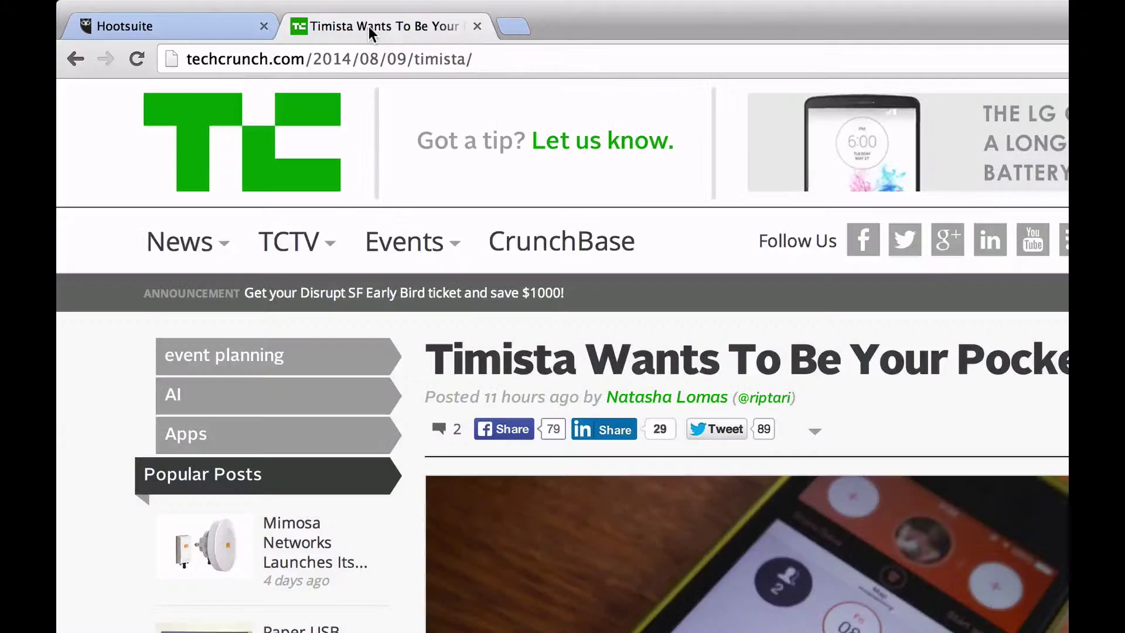
{"action": "left_click", "coordinate": [450, 59]}
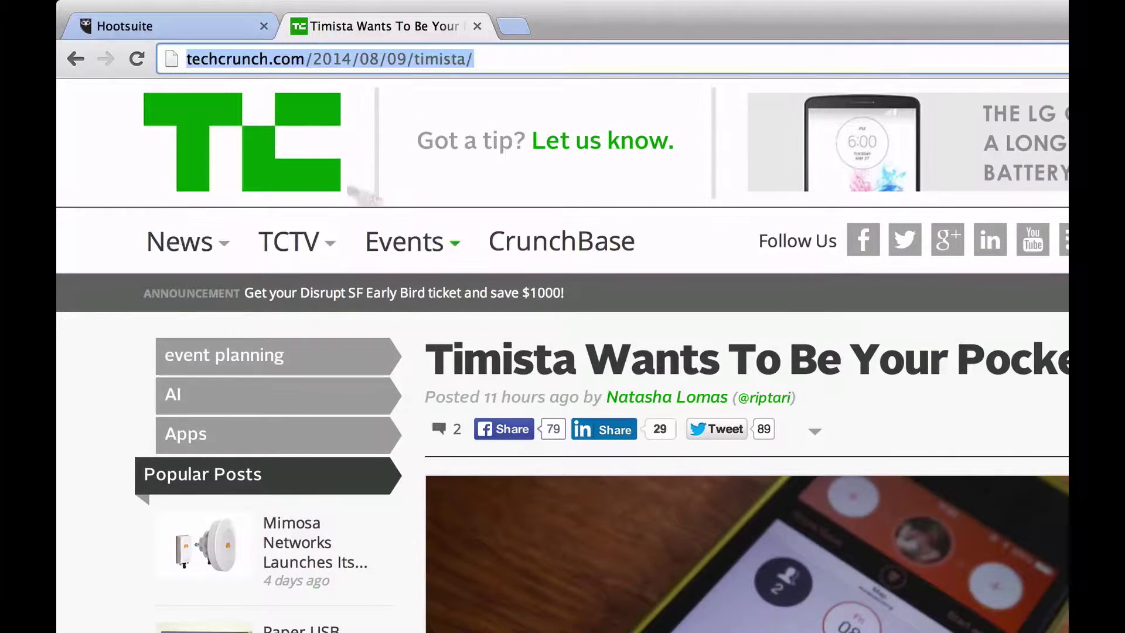
{"action": "left_click", "coordinate": [170, 23]}
{"action": "left_click", "coordinate": [464, 117]}
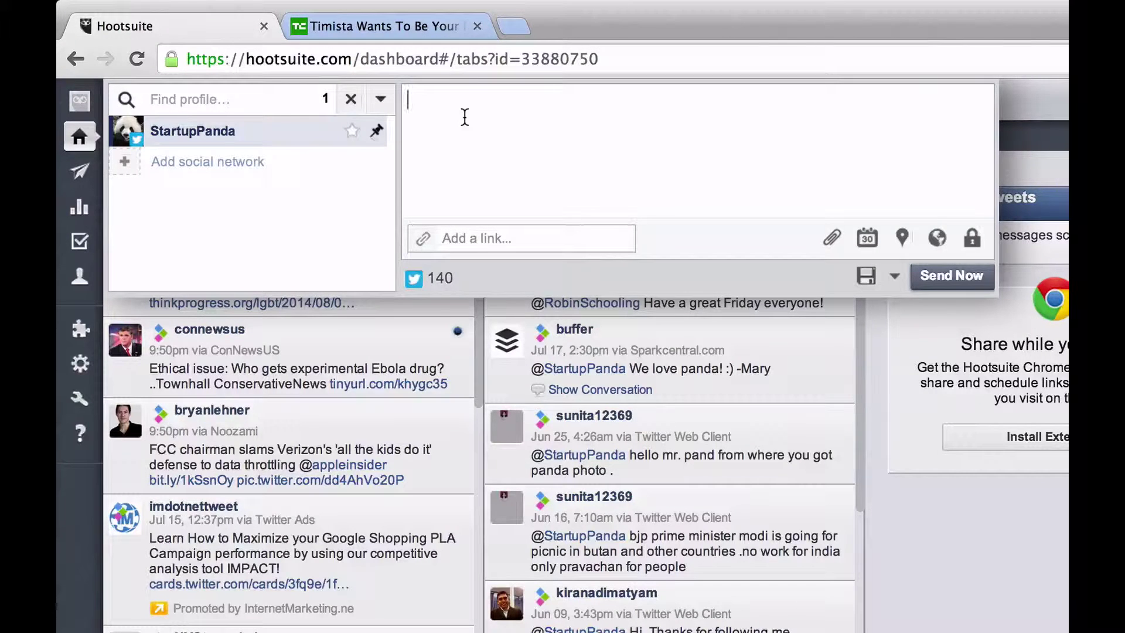
Paste the headline 'Timista Wants To Be Your Pocket Concierge' into the message
{"action": "left_click", "coordinate": [375, 26]}
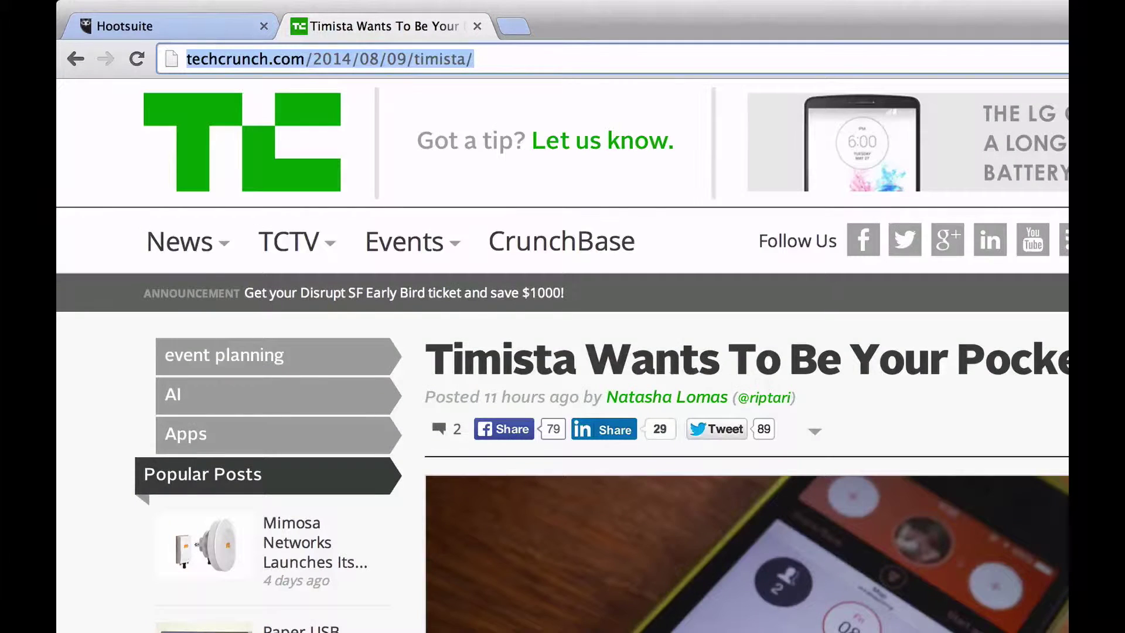
{"action": "triple_click", "coordinate": [796, 321]}
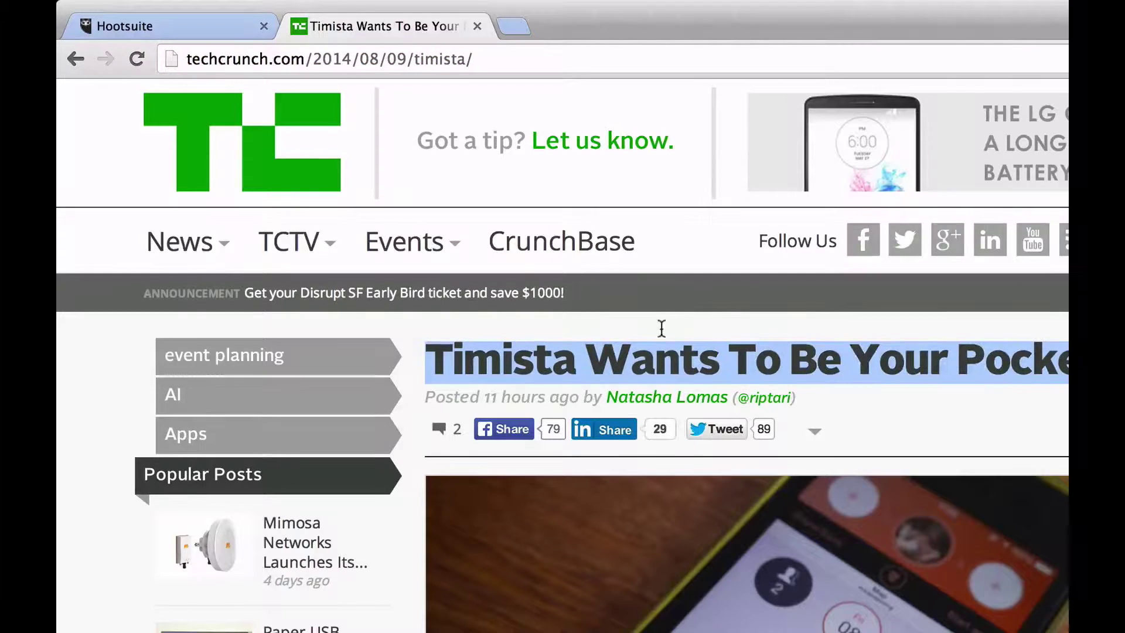
{"action": "left_click", "coordinate": [218, 25]}
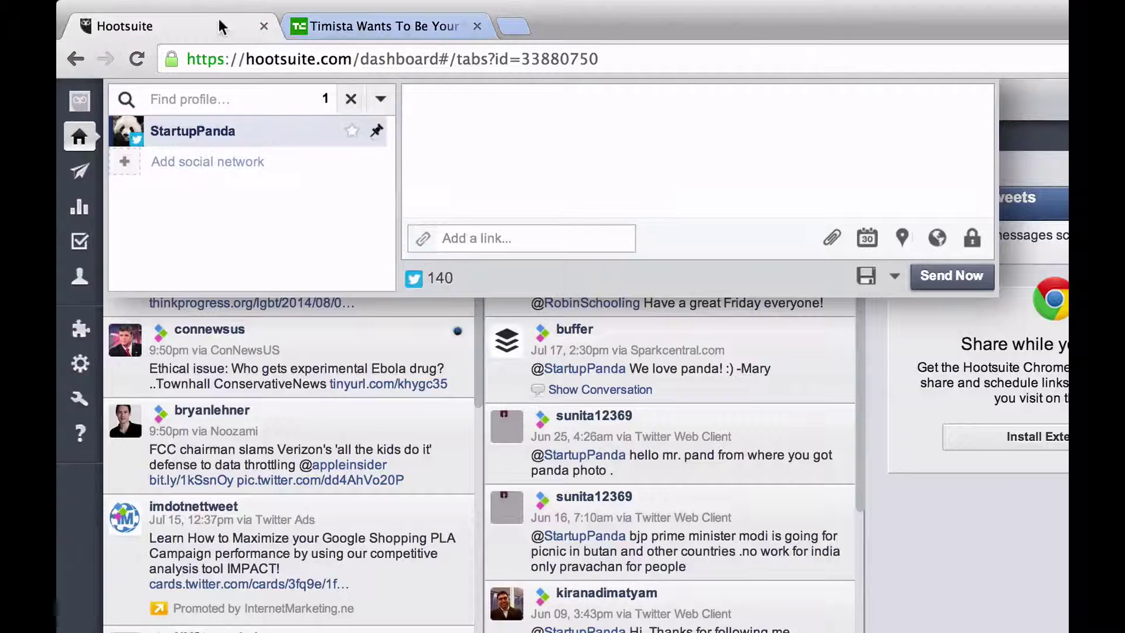
{"action": "type", "text": "Timista Wants To Be Your Pocket Concierge"}
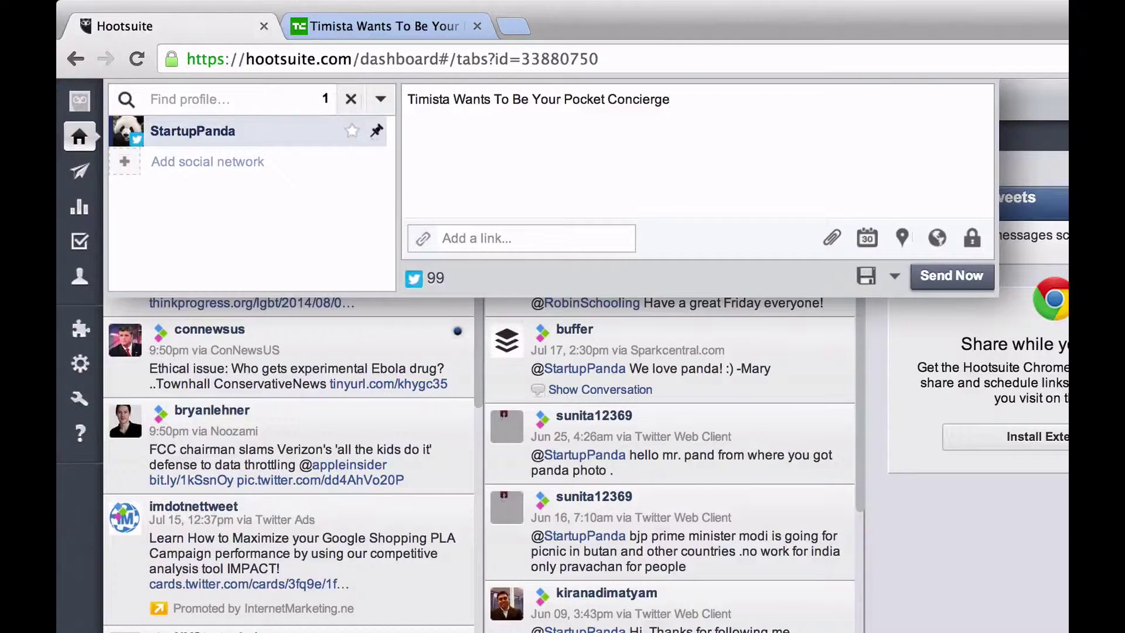
Add the TechCrunch Timista article URL to the message as a shortened ow.ly link
{"action": "left_click", "coordinate": [403, 32]}
{"action": "left_click", "coordinate": [348, 54]}
{"action": "left_click", "coordinate": [186, 19]}
{"action": "left_click", "coordinate": [514, 245]}
{"action": "key", "text": "super+v"}
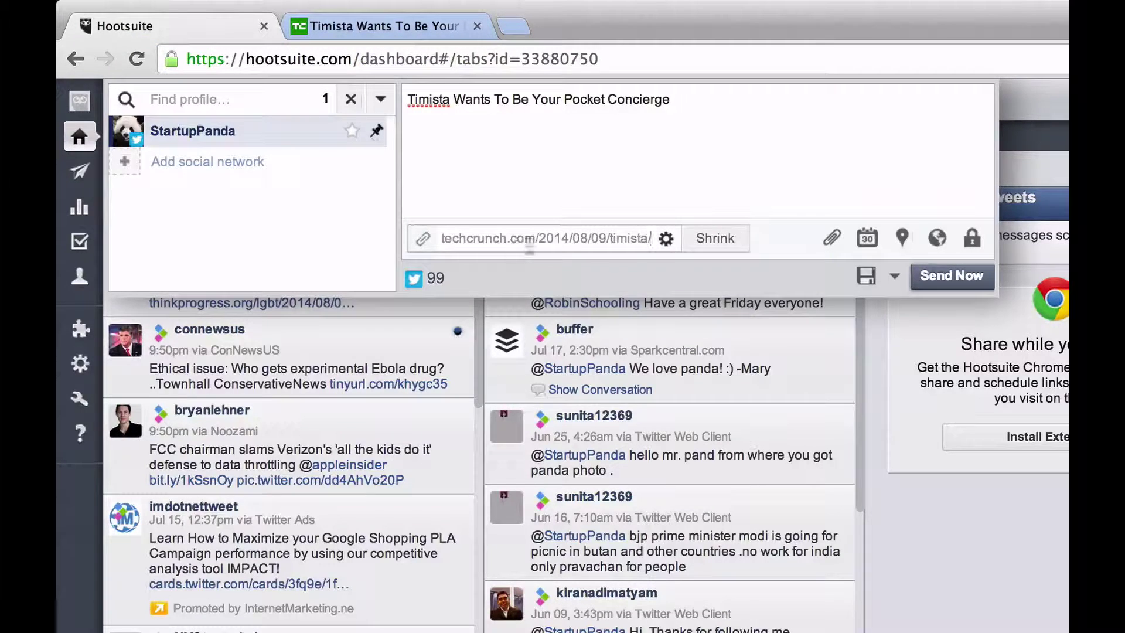
{"action": "left_click", "coordinate": [707, 241]}
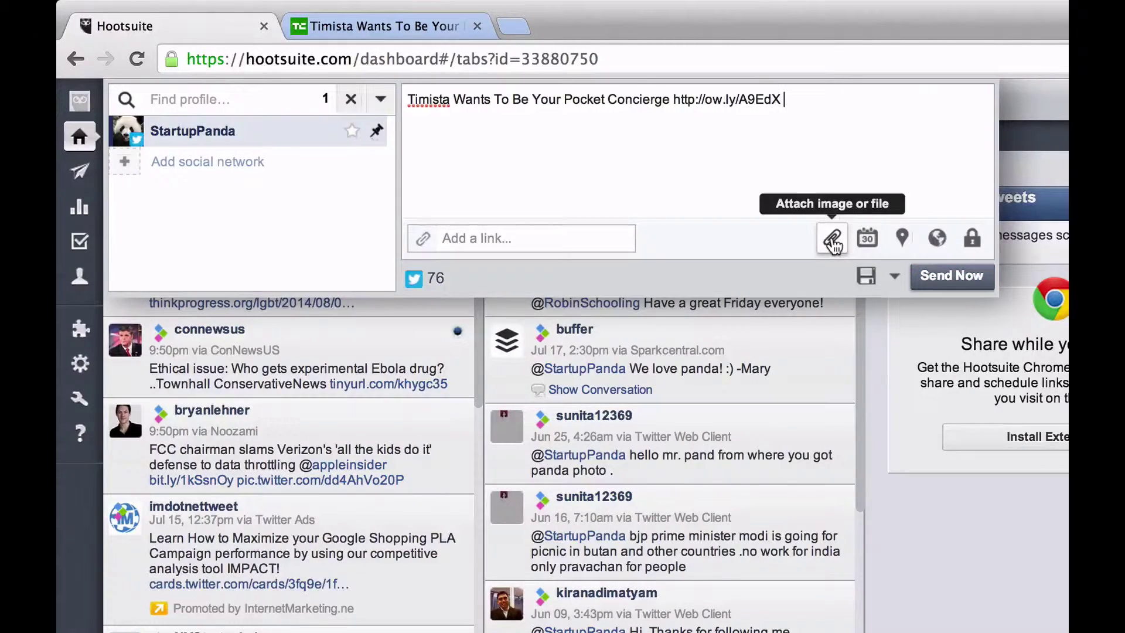
Save the Timista article's photo to the Downloads folder
{"action": "left_click", "coordinate": [385, 27]}
{"action": "scroll", "coordinate": [527, 619], "scroll_direction": "down", "scroll_amount": 3}
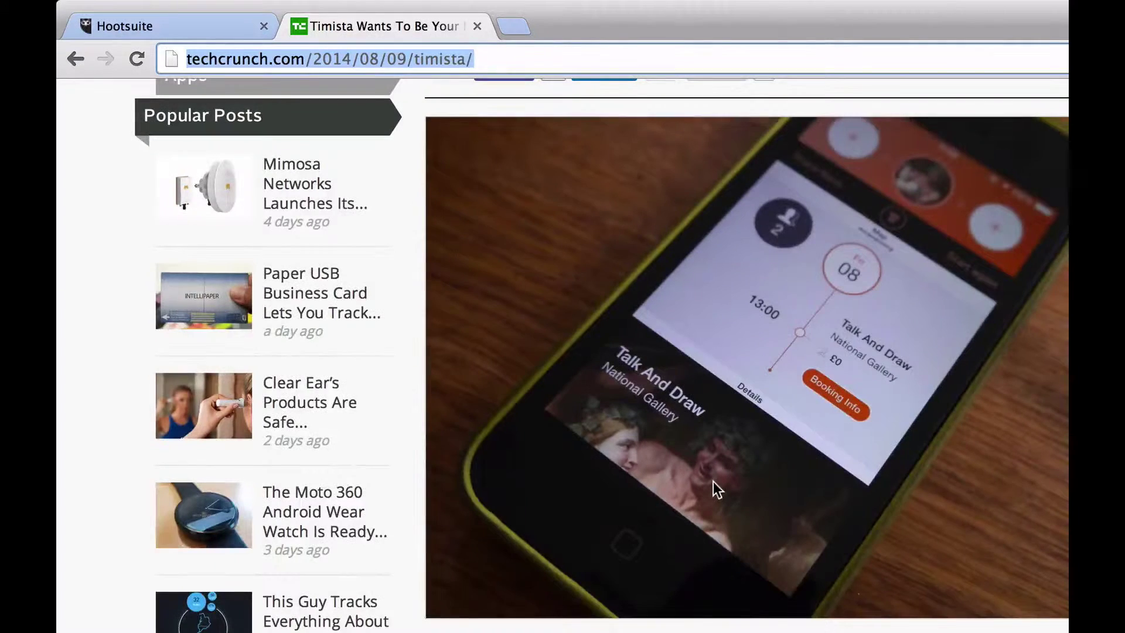
{"action": "right_click", "coordinate": [712, 480]}
{"action": "left_click", "coordinate": [856, 497]}
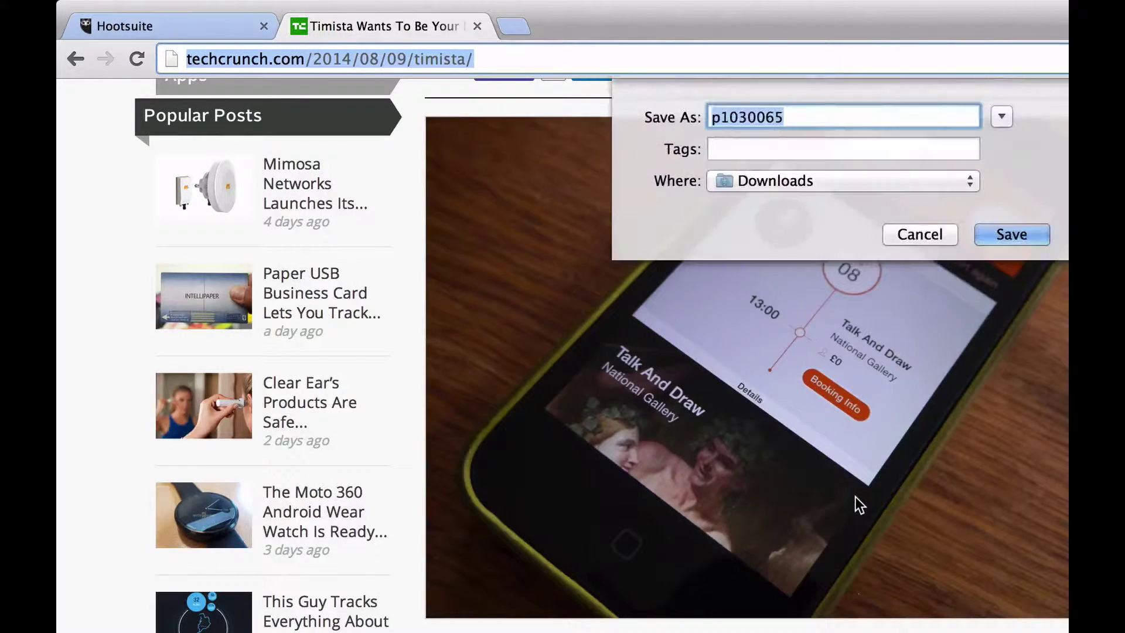
{"action": "key", "text": "Return"}
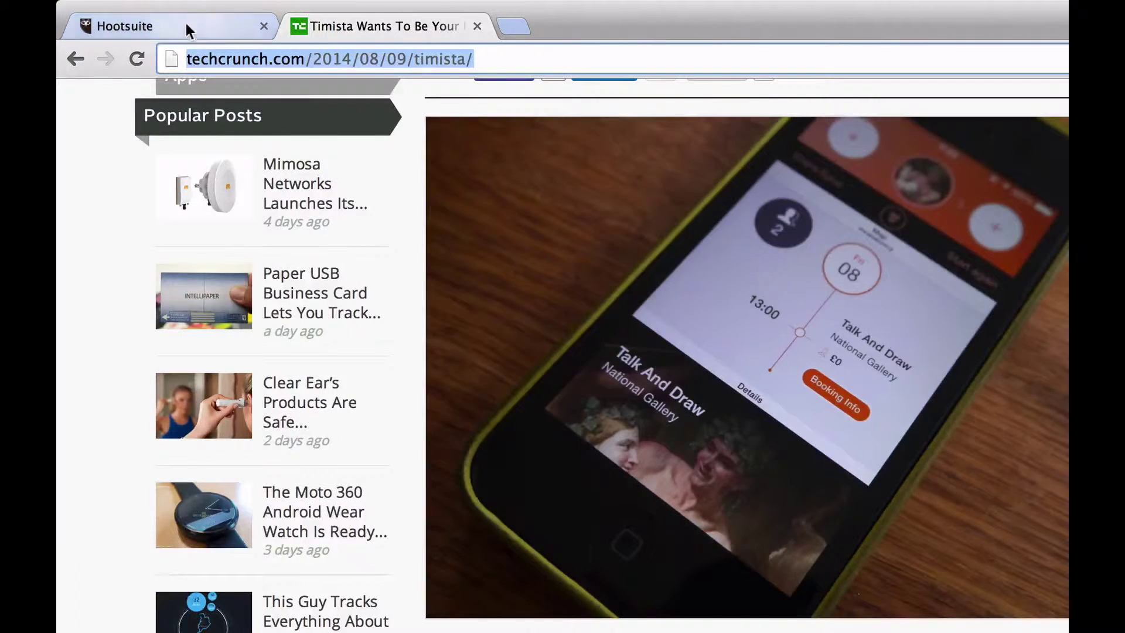
{"action": "left_click", "coordinate": [185, 25]}
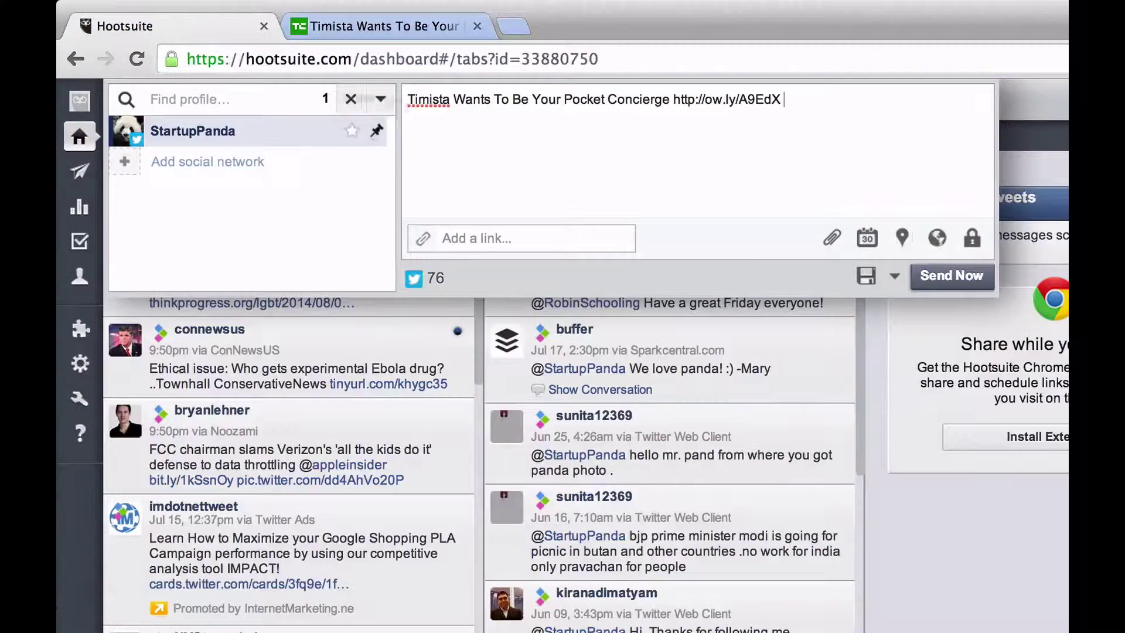
Upload the downloaded article photo into the Timista message and bring up its scheduling options
{"action": "left_click", "coordinate": [832, 240]}
{"action": "left_click", "coordinate": [720, 329]}
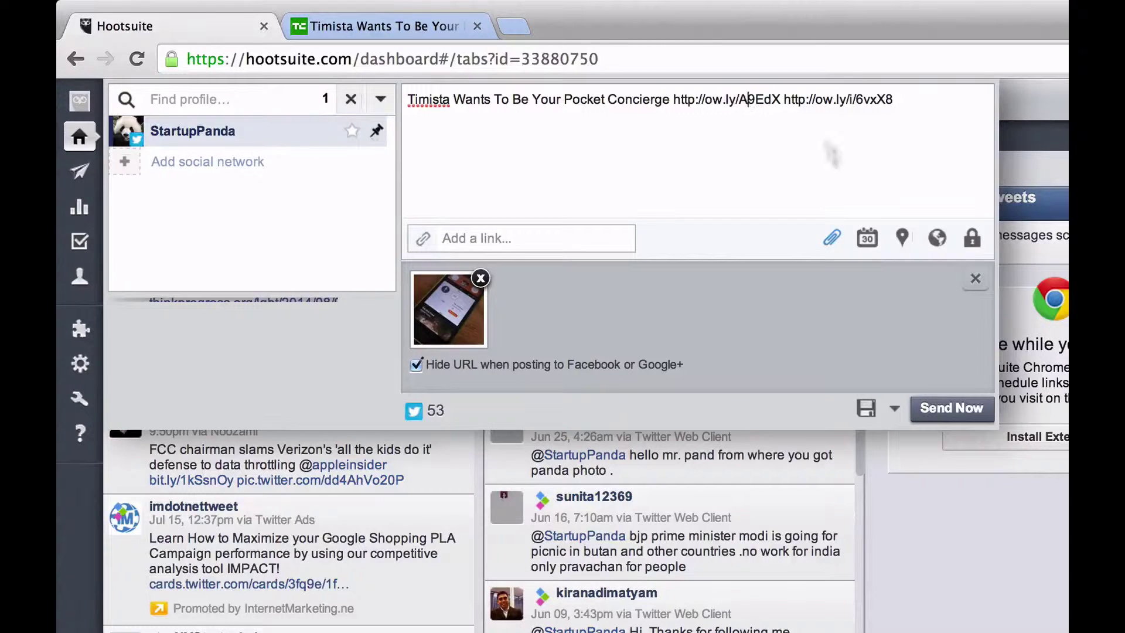
{"action": "left_click", "coordinate": [868, 239]}
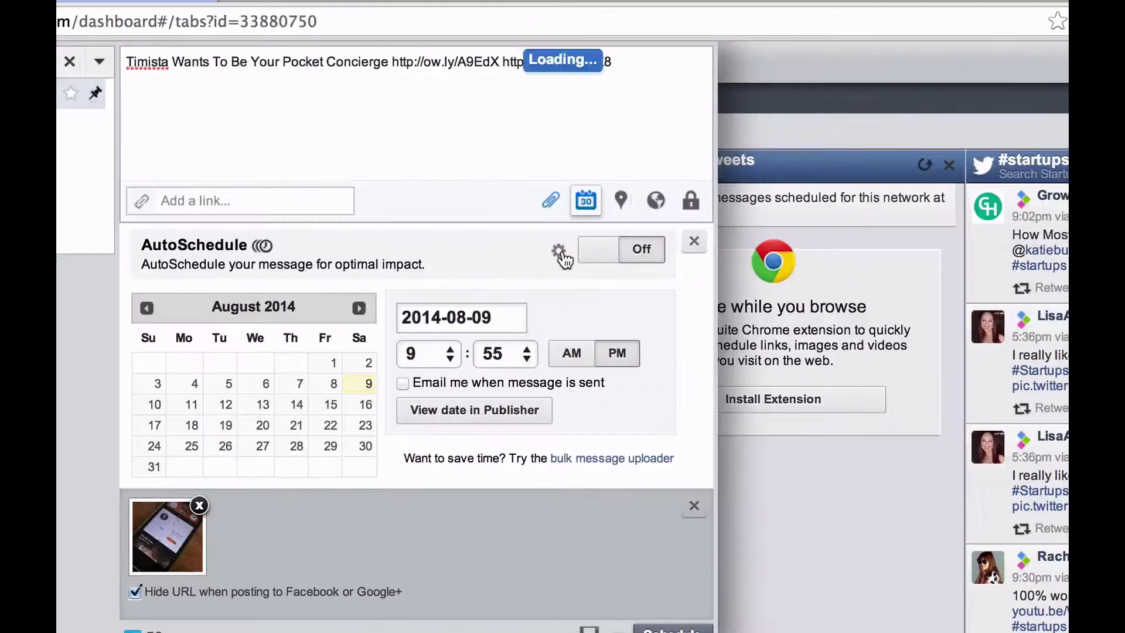
Switch AutoSchedule on and queue the Timista message for 9:00am, Aug 11, 2014
{"action": "left_click", "coordinate": [775, 283]}
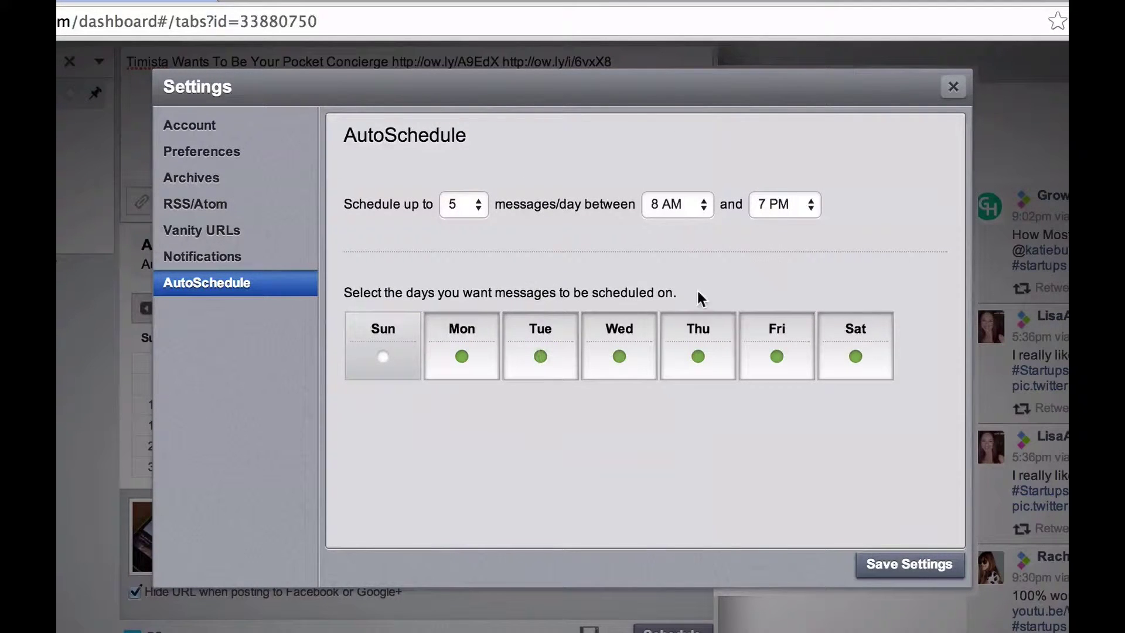
{"action": "left_click", "coordinate": [956, 87]}
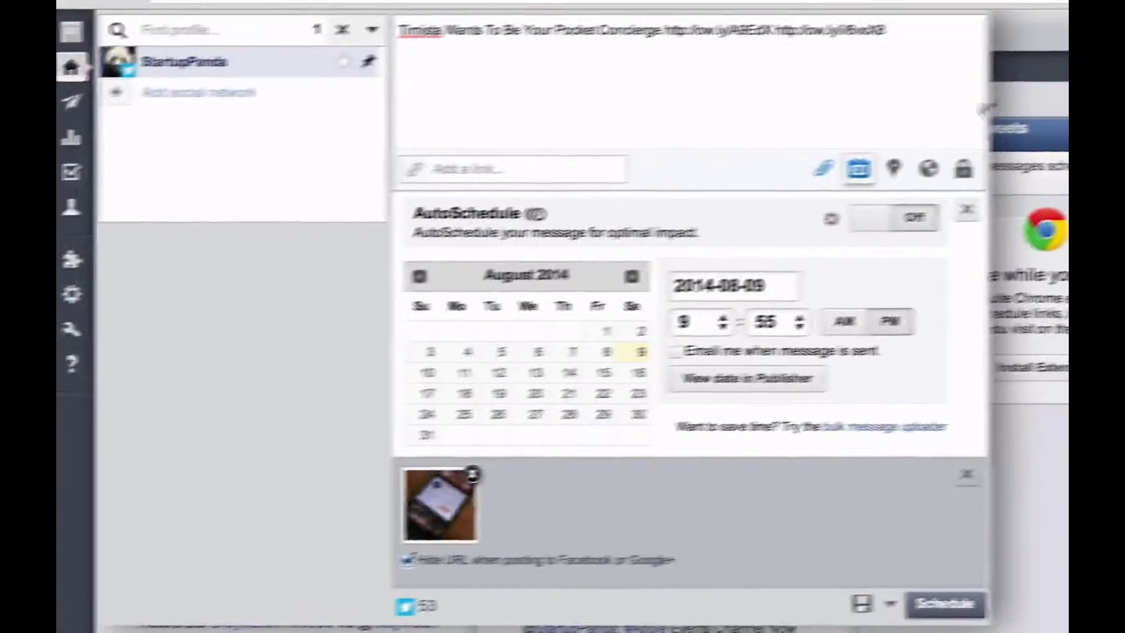
{"action": "left_click", "coordinate": [879, 220]}
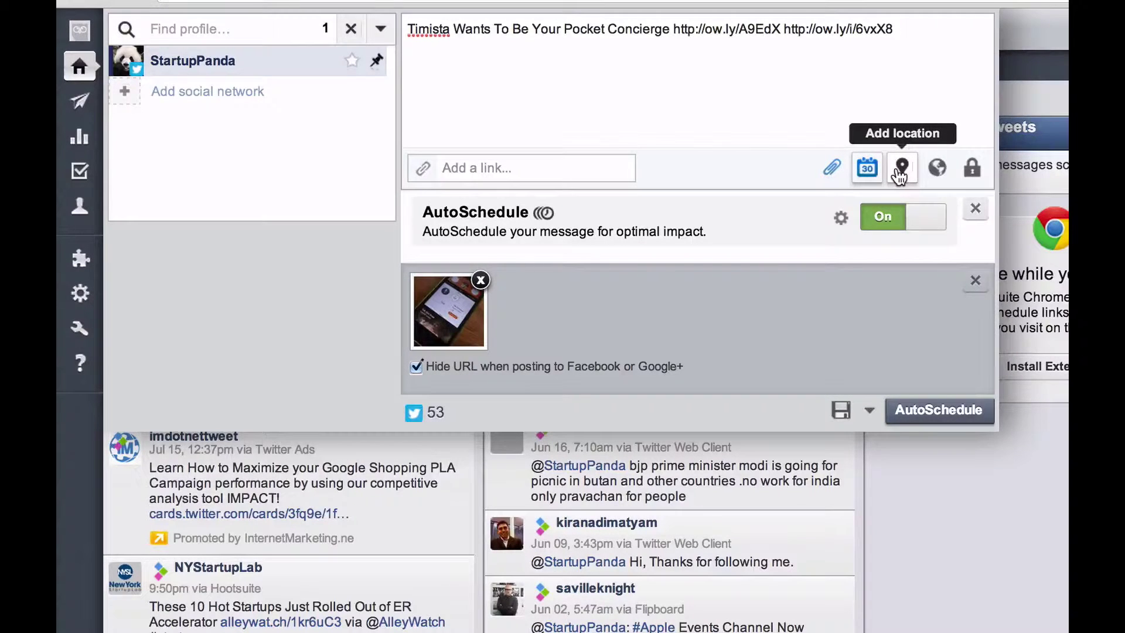
{"action": "left_click", "coordinate": [939, 170]}
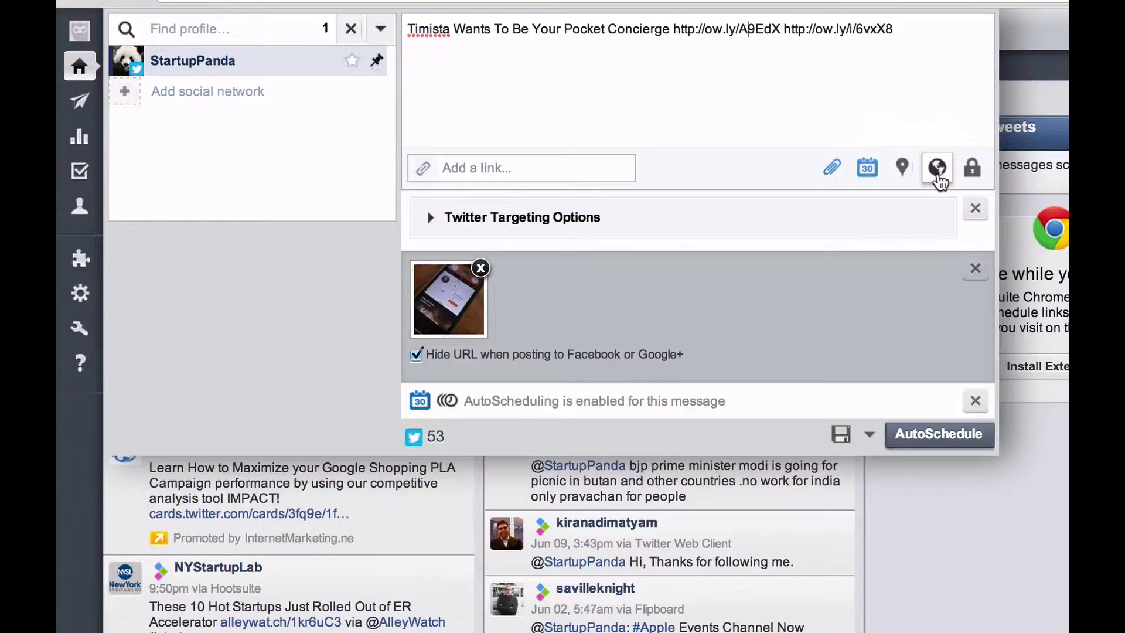
{"action": "left_click", "coordinate": [431, 218]}
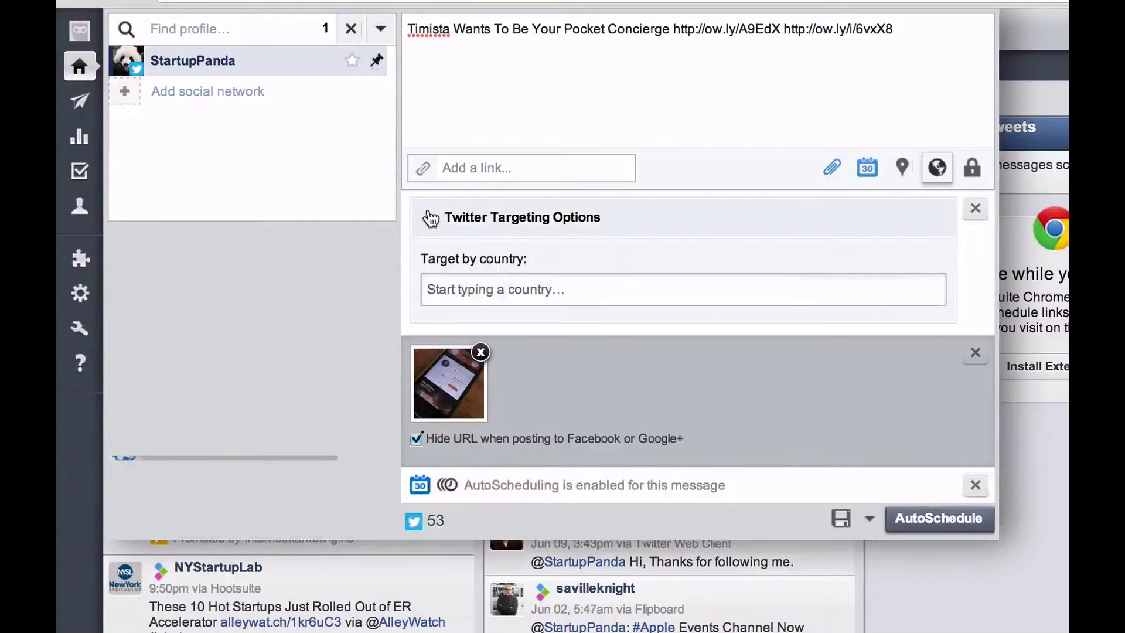
{"action": "left_click", "coordinate": [460, 225]}
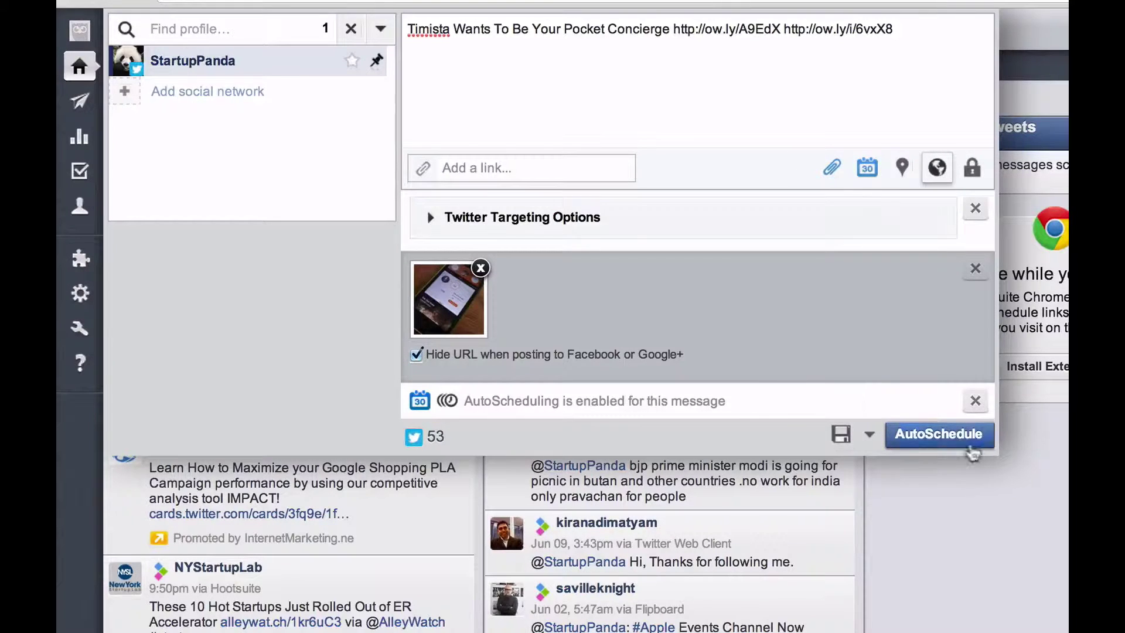
{"action": "left_click", "coordinate": [947, 438]}
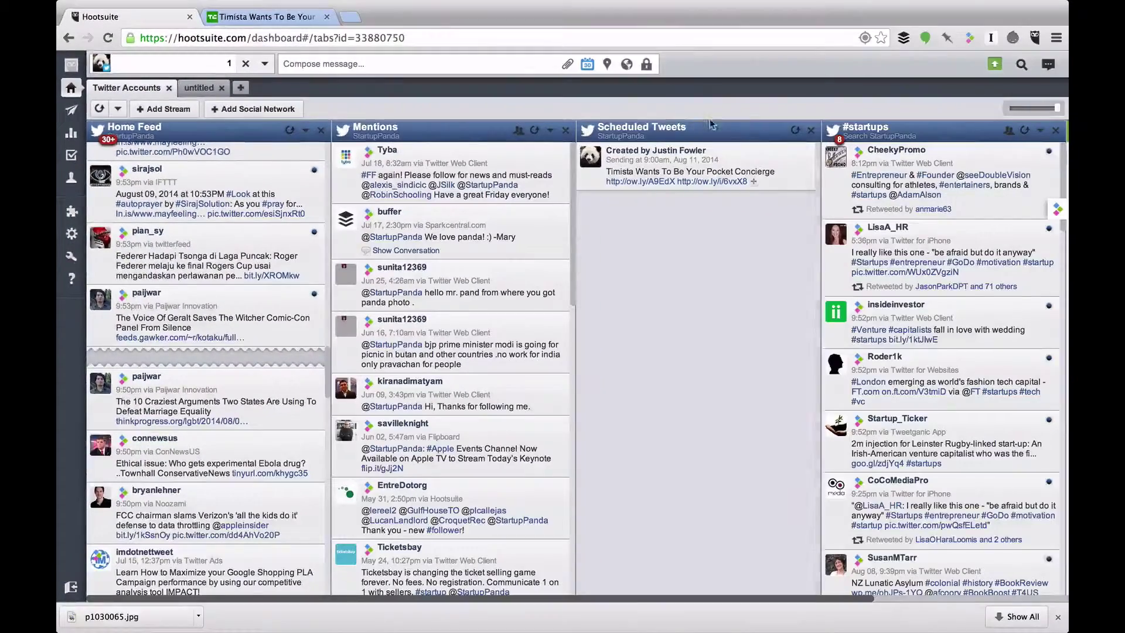
Confirm the Timista tweet sends at 9:00am, Aug 11, and expand the sidebar's section labels
{"action": "mouse_move", "coordinate": [621, 170]}
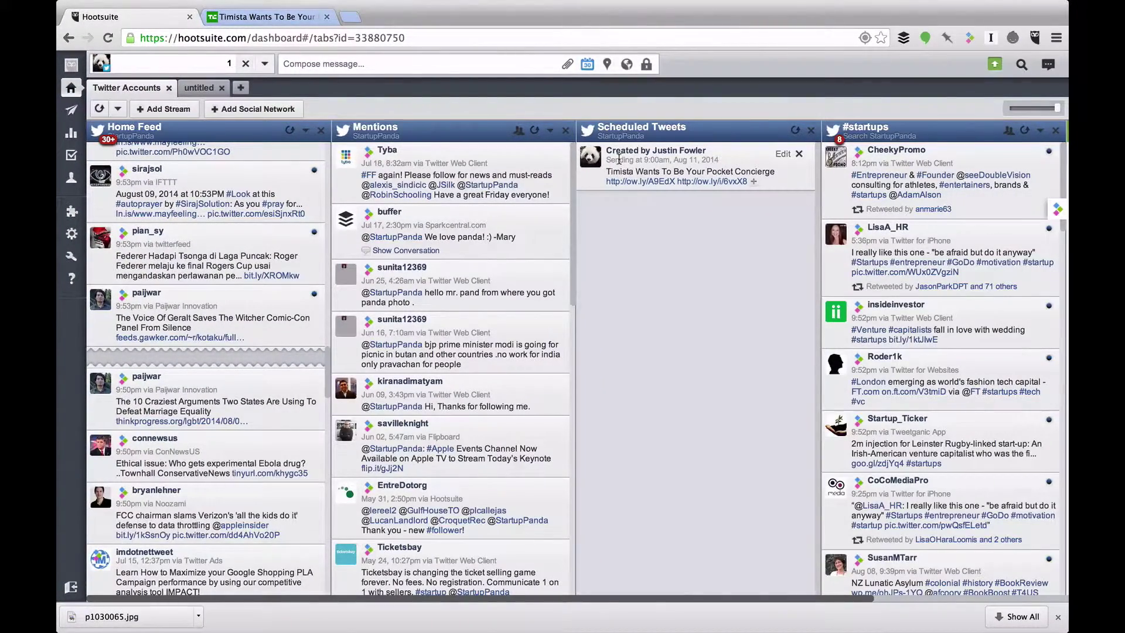
{"action": "left_click_drag", "start_coordinate": [621, 160], "coordinate": [636, 160]}
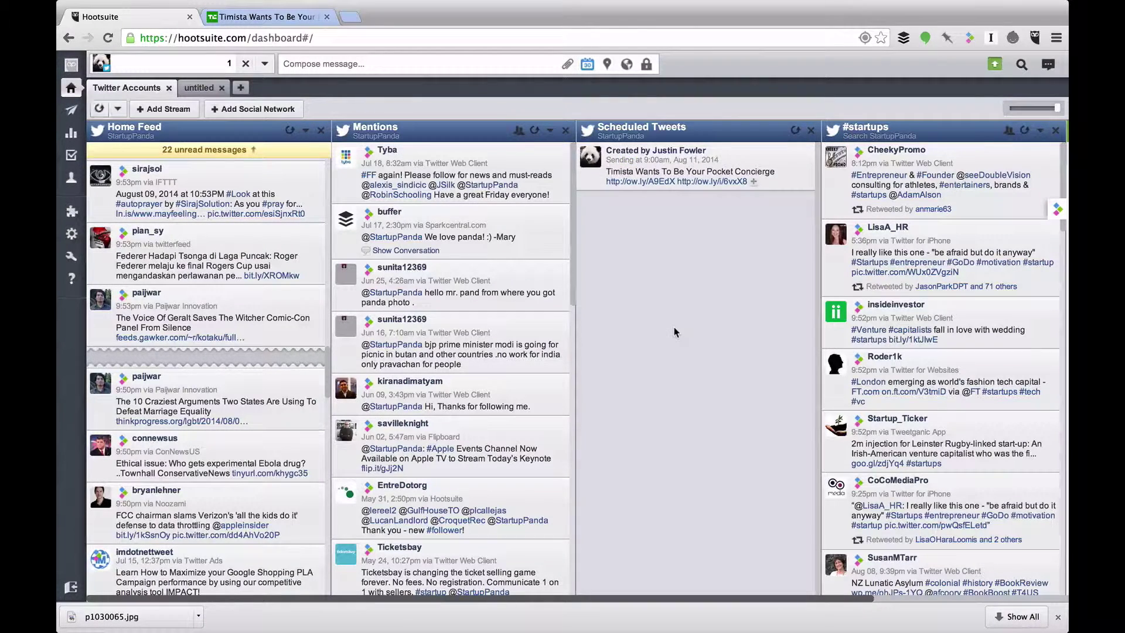
Create a Twitter Profile Overview report for StartupPanda in Analytics
{"action": "mouse_move", "coordinate": [74, 149]}
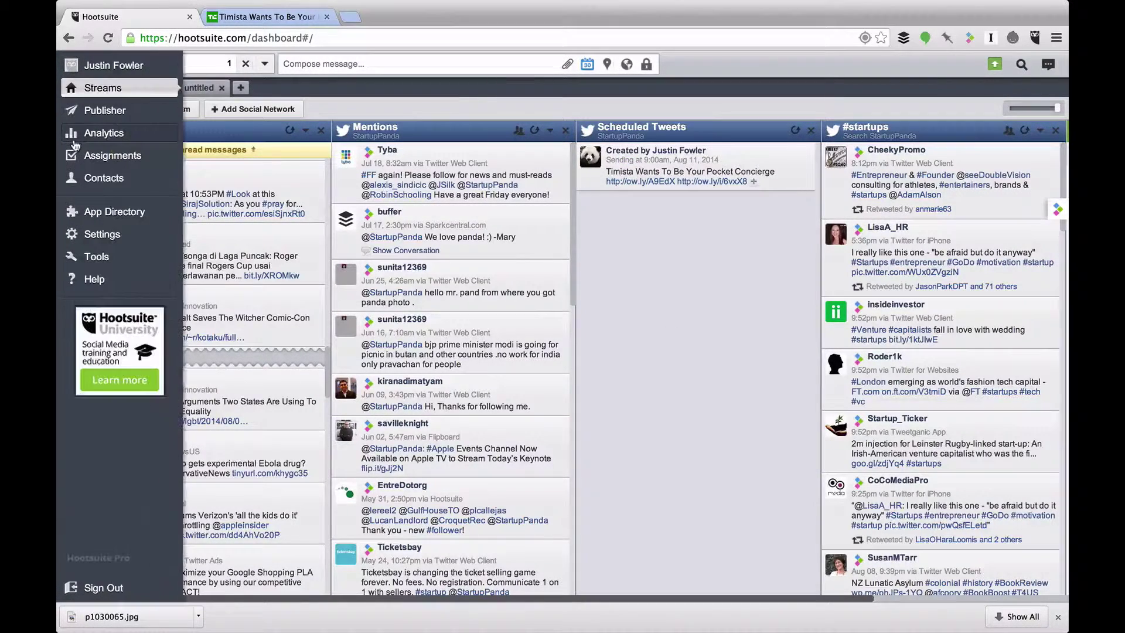
{"action": "left_click", "coordinate": [99, 136]}
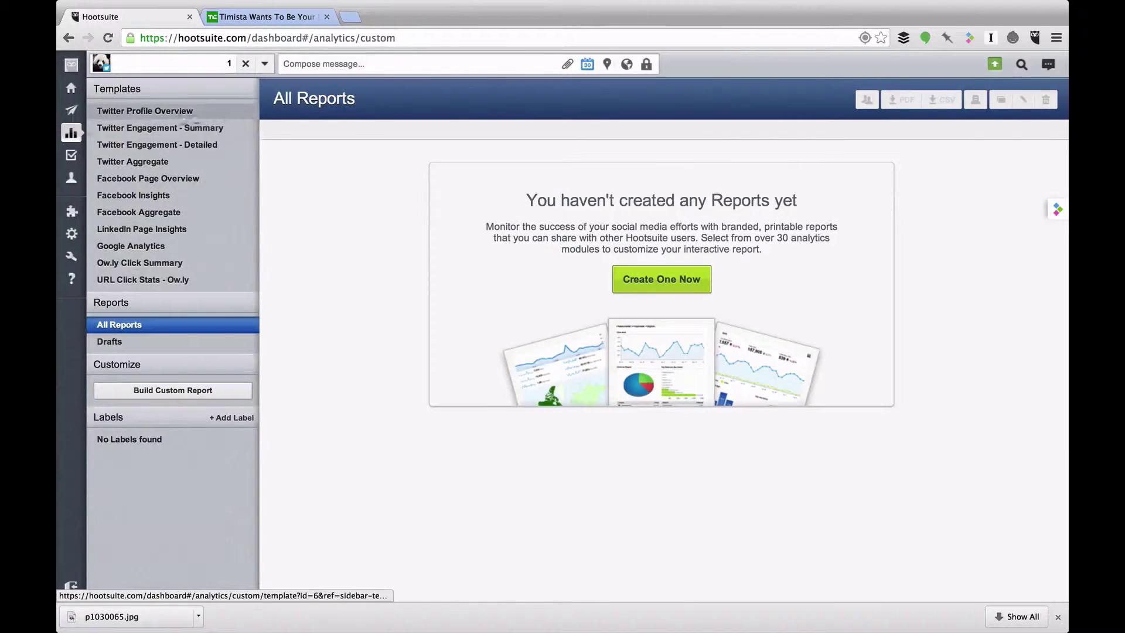
{"action": "left_click", "coordinate": [126, 111]}
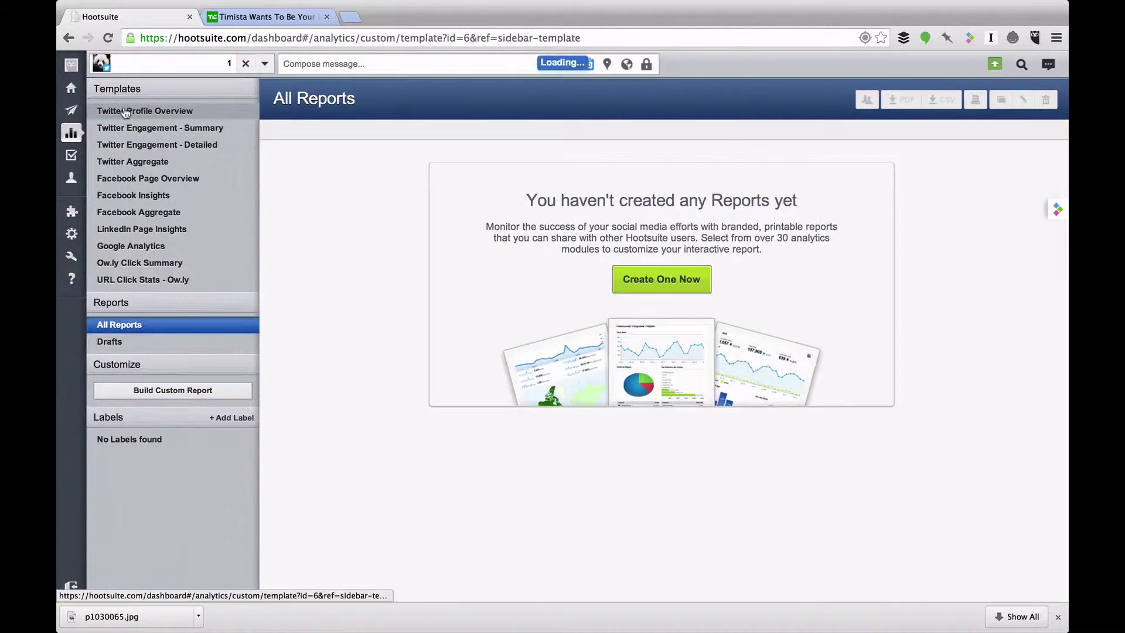
{"action": "left_click", "coordinate": [756, 229]}
{"action": "left_click", "coordinate": [814, 350]}
{"action": "left_click", "coordinate": [730, 259]}
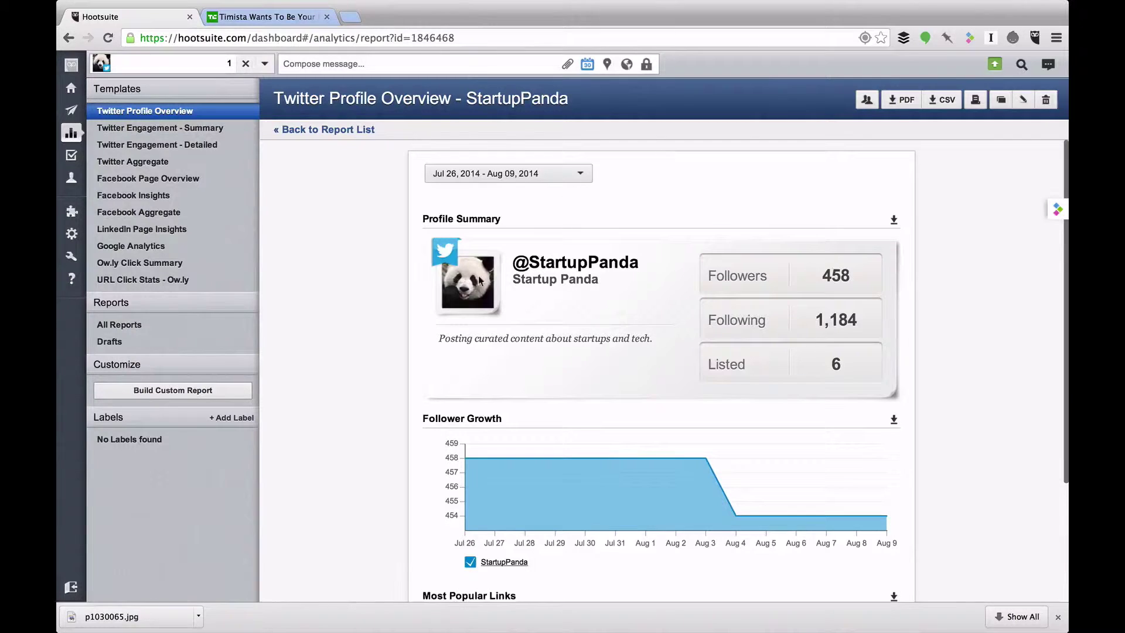
Scroll through the report's 458 followers down to the Jul 26–Aug 9 growth chart
{"action": "scroll", "coordinate": [337, 365], "scroll_direction": "down", "scroll_amount": 5}
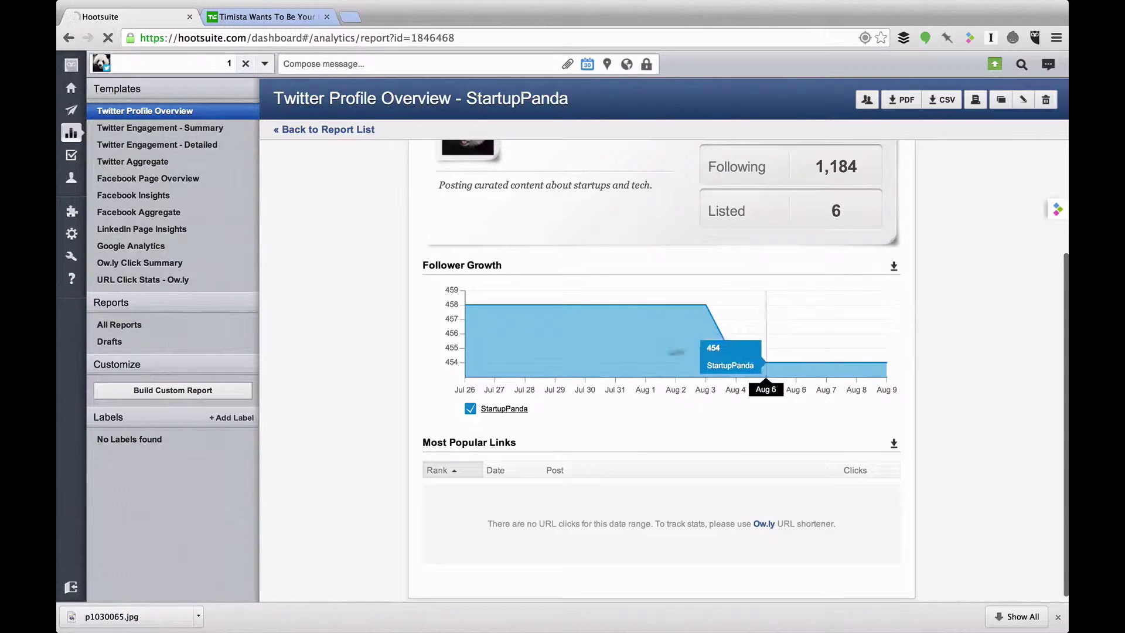
{"action": "scroll", "coordinate": [489, 512], "scroll_direction": "down", "scroll_amount": 1}
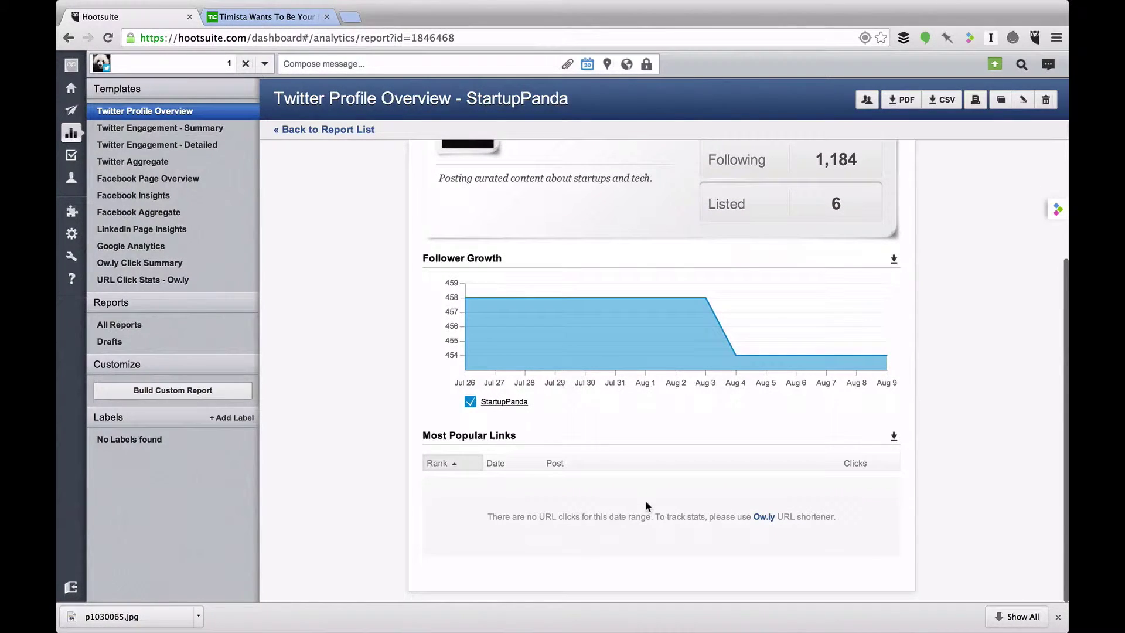
{"action": "scroll", "coordinate": [646, 501], "scroll_direction": "up", "scroll_amount": 3}
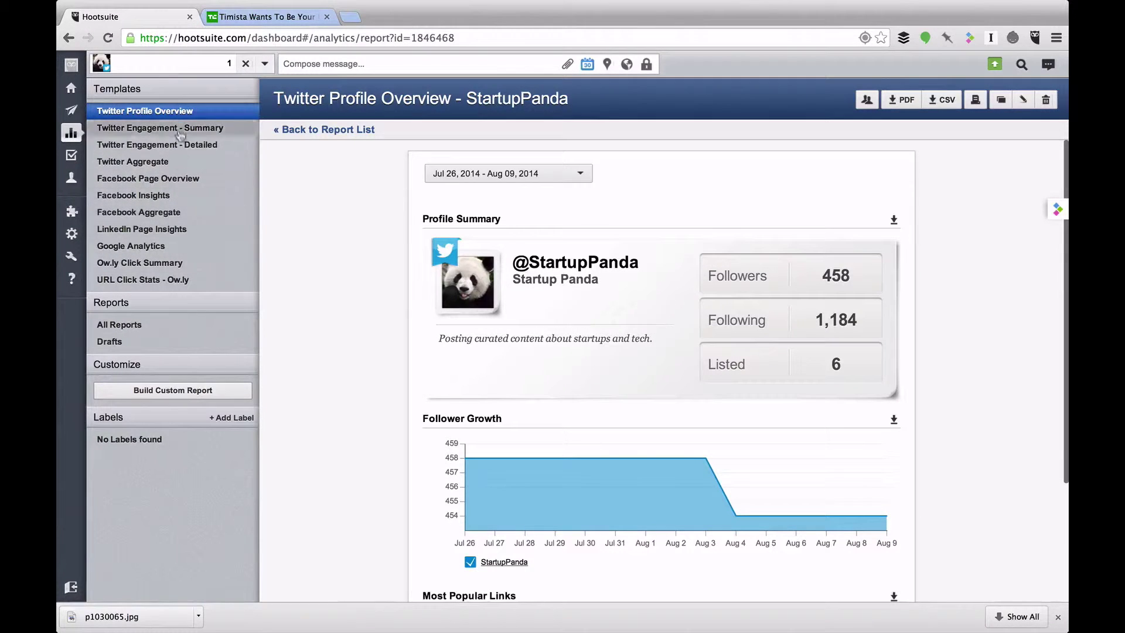
Pick StartupPanda in Suggested content, accept Social Media, Marketing and Design topics, and review suggestions
{"action": "mouse_move", "coordinate": [68, 111]}
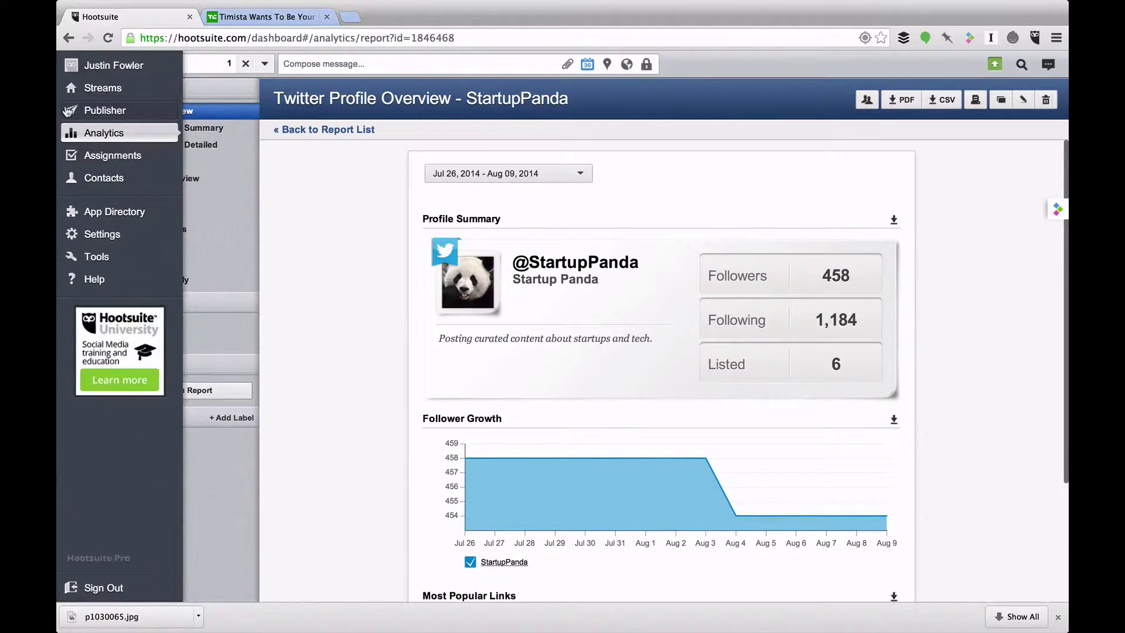
{"action": "left_click", "coordinate": [109, 108]}
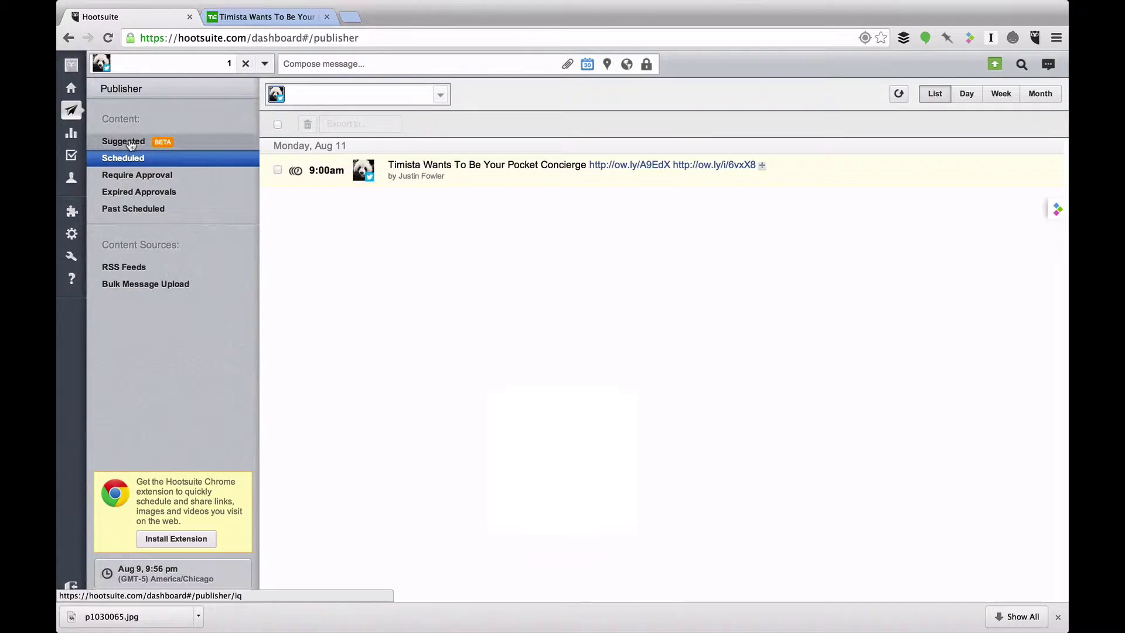
{"action": "left_click", "coordinate": [130, 145]}
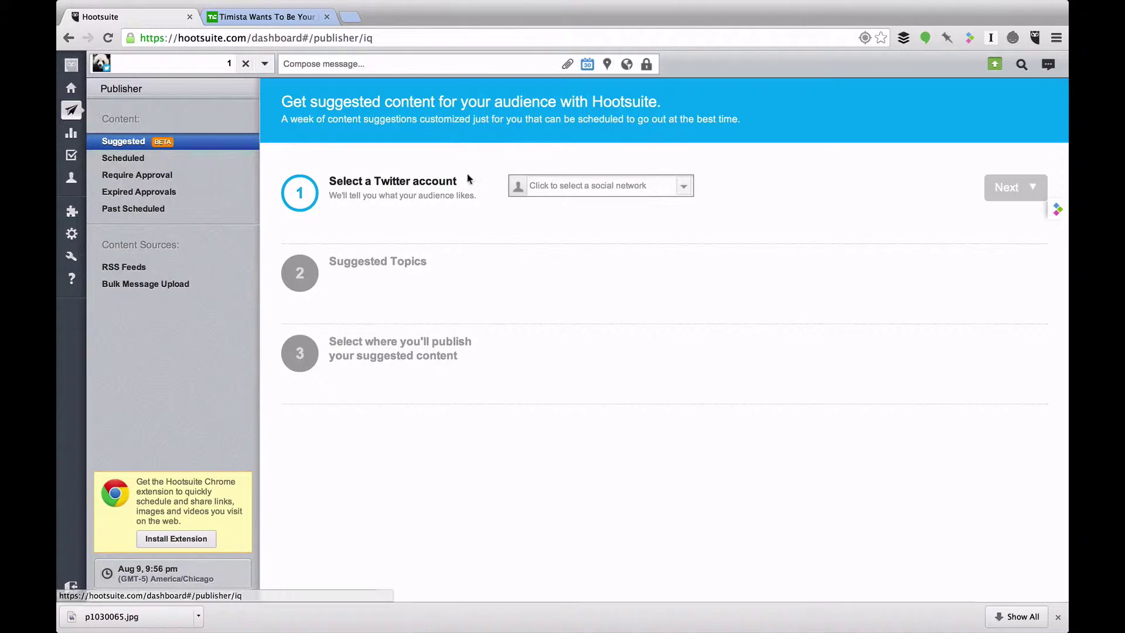
{"action": "left_click", "coordinate": [582, 187]}
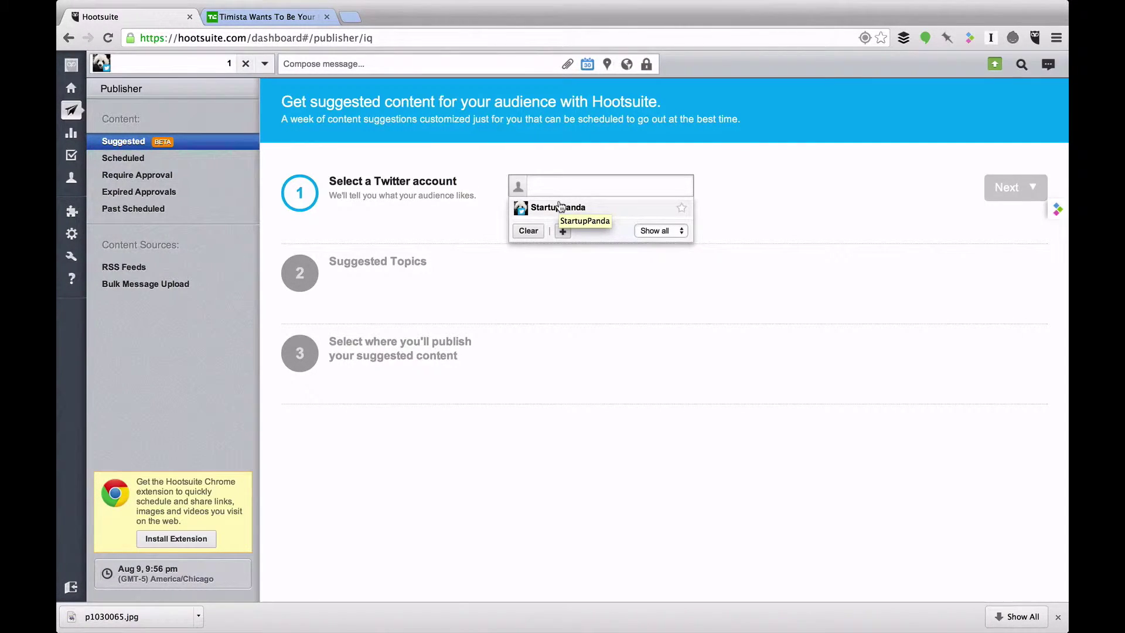
{"action": "left_click", "coordinate": [559, 206]}
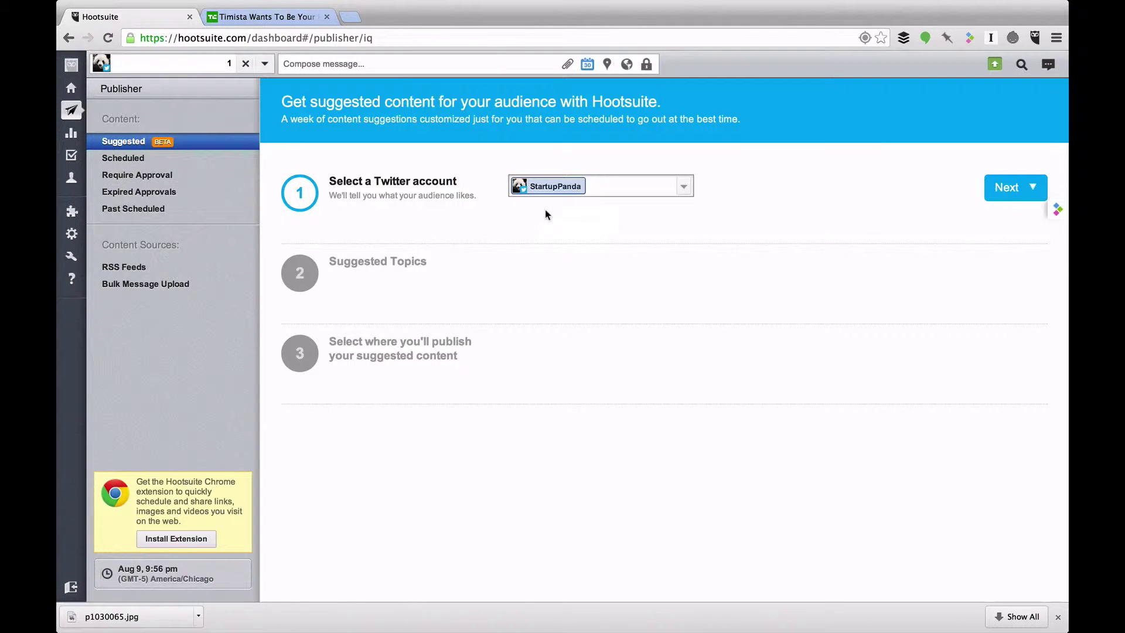
{"action": "left_click", "coordinate": [1004, 194]}
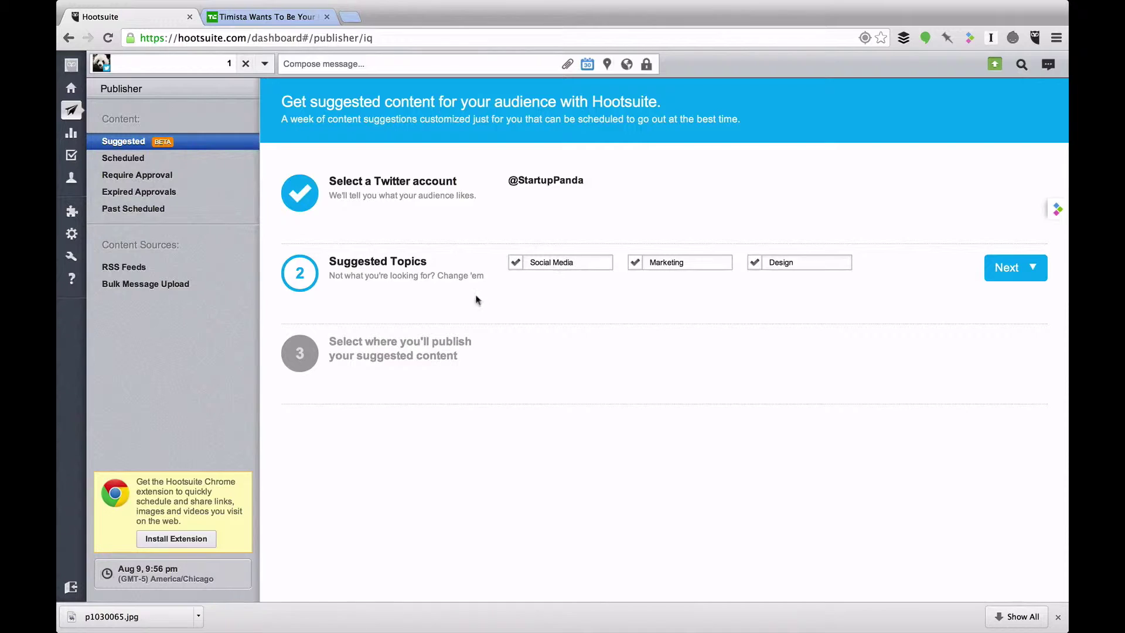
{"action": "left_click", "coordinate": [1023, 276]}
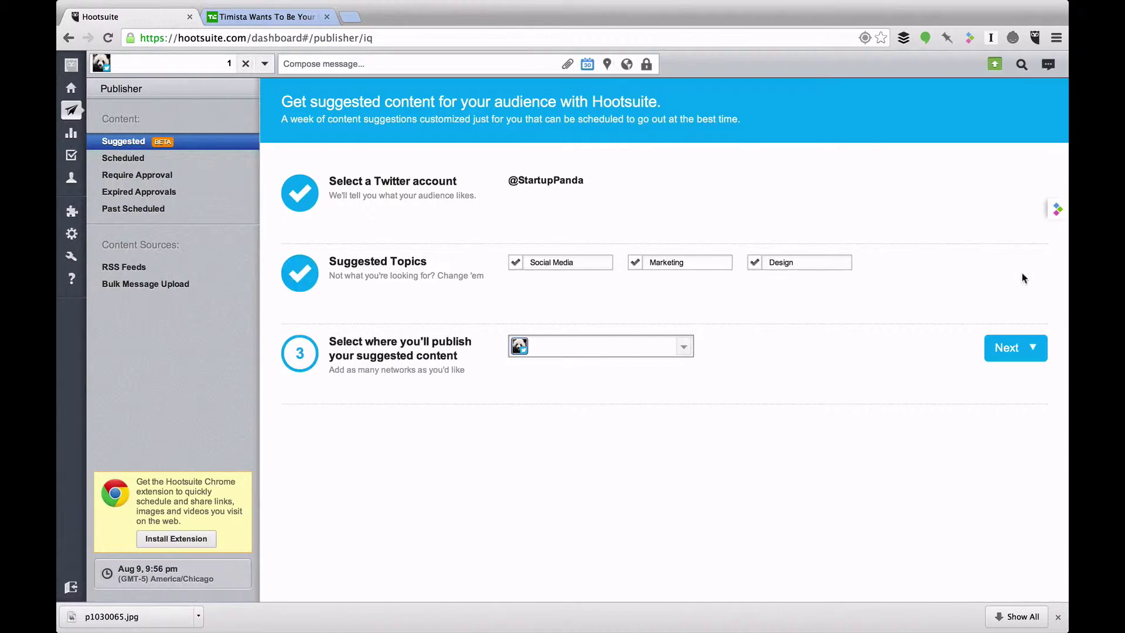
{"action": "left_click", "coordinate": [550, 346]}
{"action": "left_click", "coordinate": [1010, 352]}
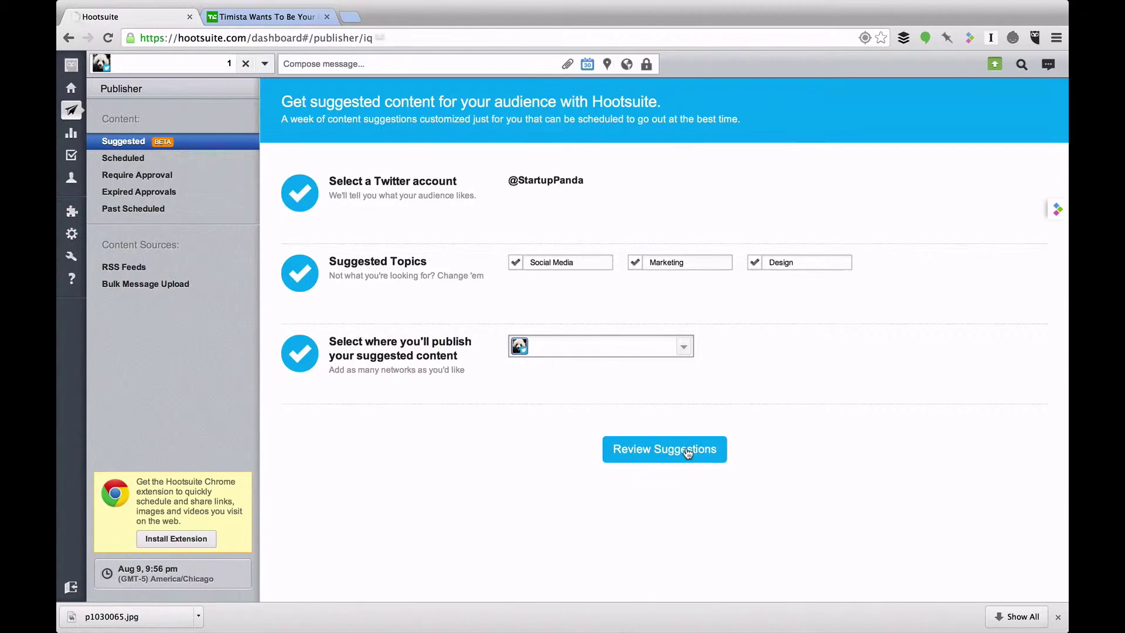
{"action": "left_click", "coordinate": [688, 453]}
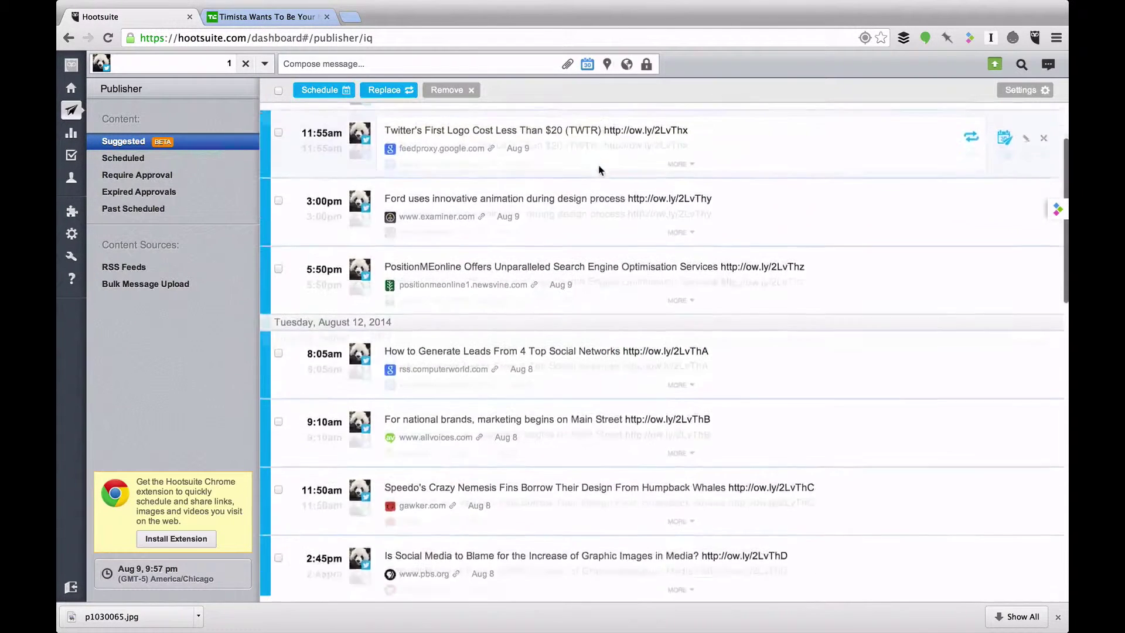
Select every suggested post and schedule them all from Monday, Aug 11
{"action": "scroll", "coordinate": [599, 170], "scroll_direction": "up", "scroll_amount": 2}
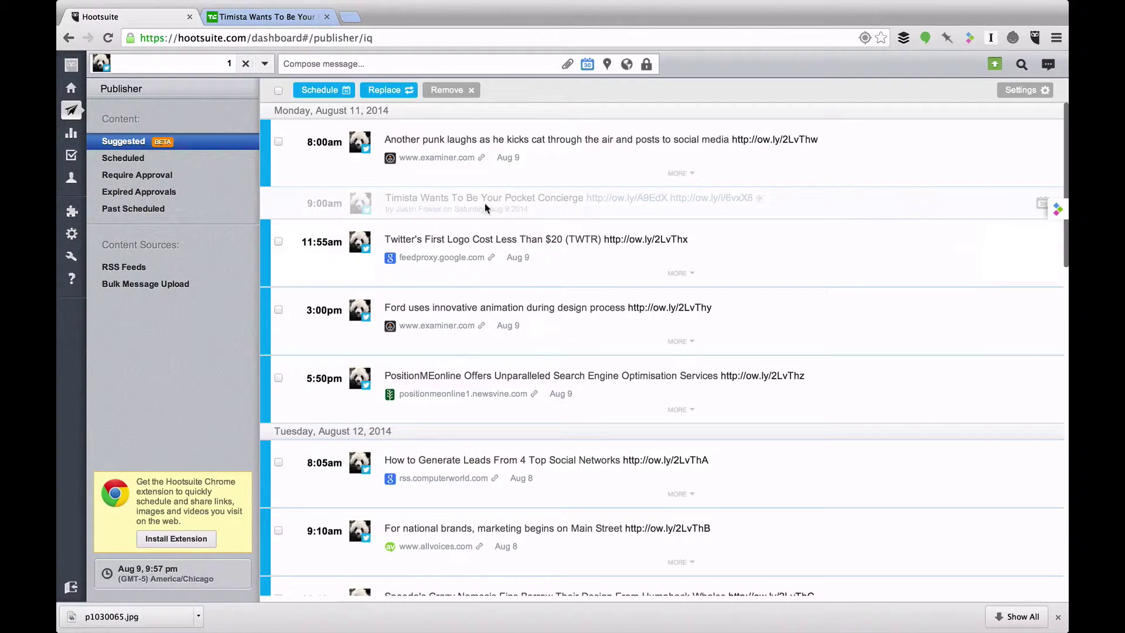
{"action": "left_click", "coordinate": [279, 91]}
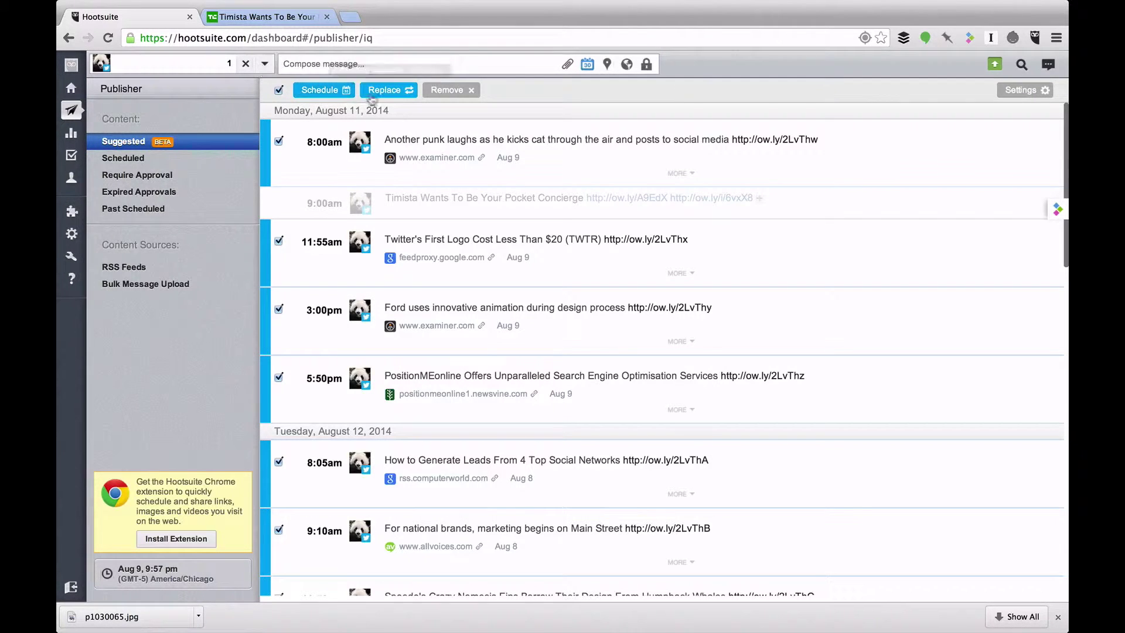
{"action": "scroll", "coordinate": [430, 296], "scroll_direction": "down", "scroll_amount": 5}
{"action": "scroll", "coordinate": [430, 296], "scroll_direction": "down", "scroll_amount": 15}
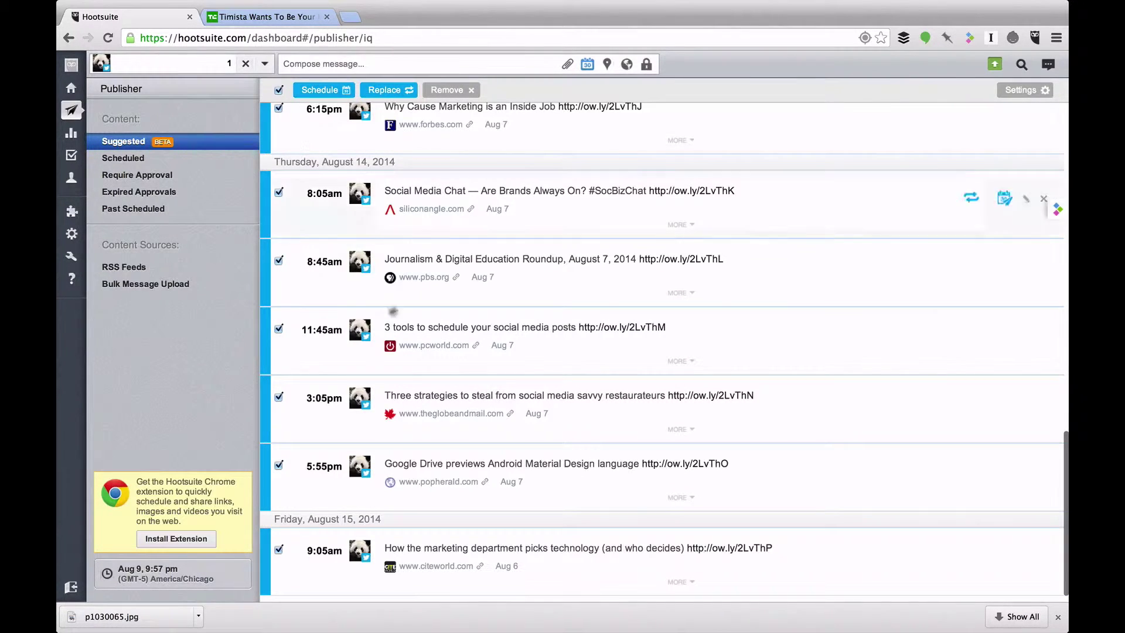
{"action": "left_click", "coordinate": [311, 93]}
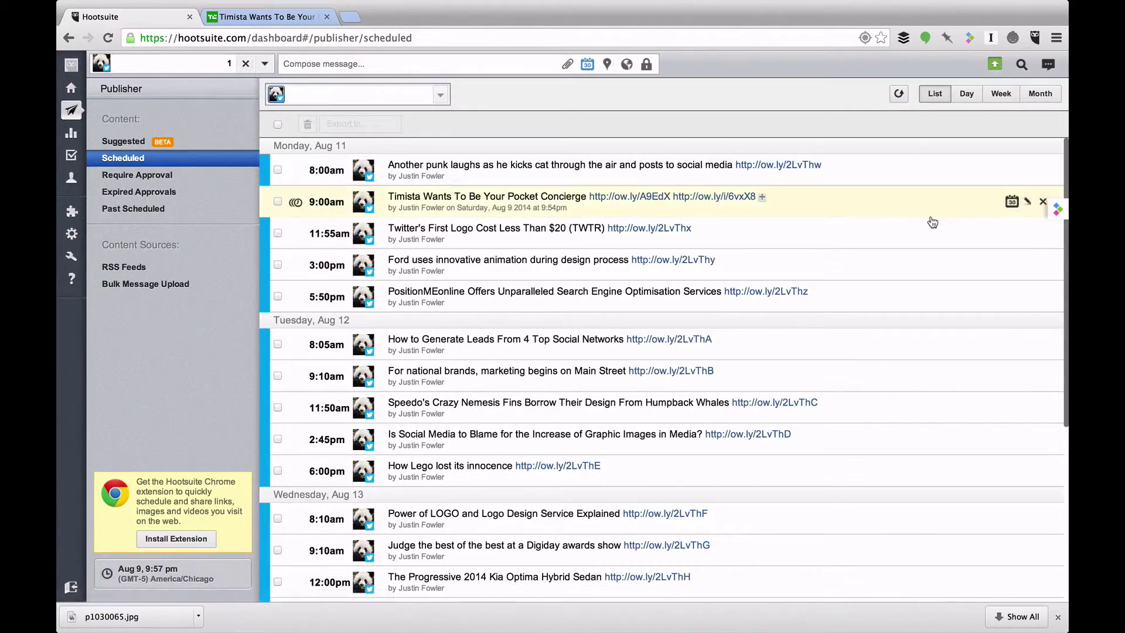
Review the newly scheduled posts list and go to the RSS Feeds settings
{"action": "scroll", "coordinate": [931, 221], "scroll_direction": "down", "scroll_amount": 5}
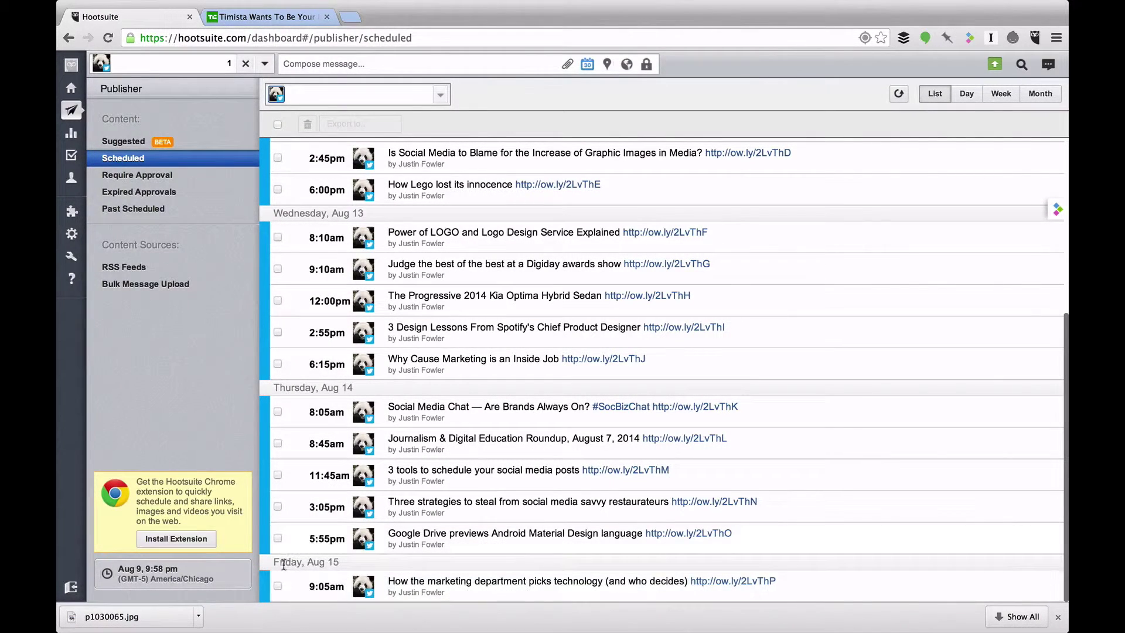
{"action": "scroll", "coordinate": [317, 569], "scroll_direction": "up", "scroll_amount": 5}
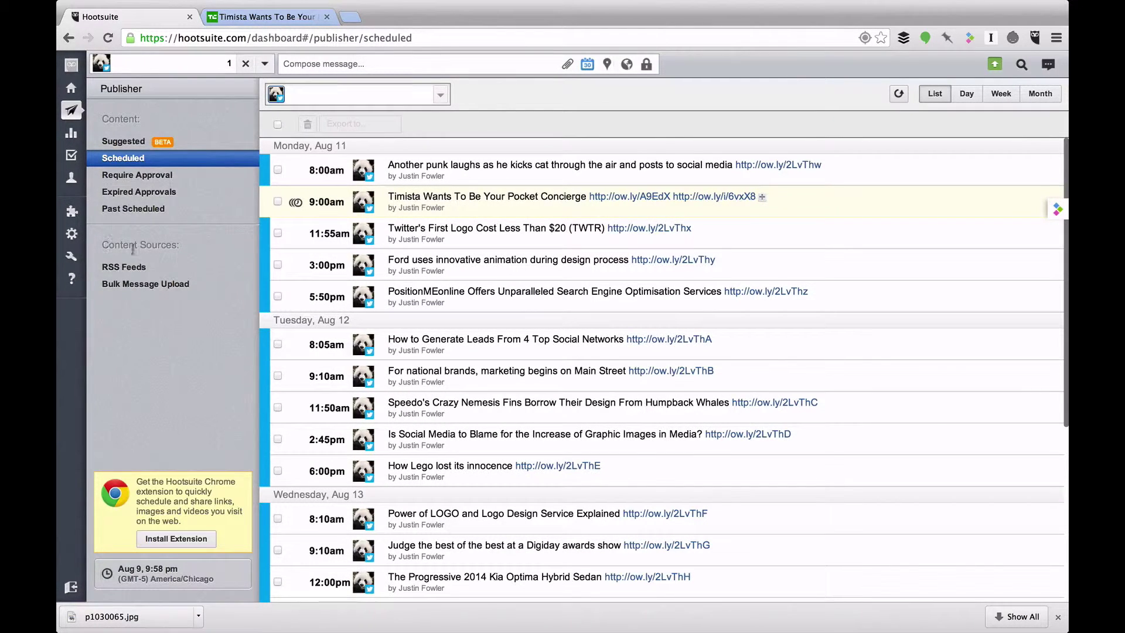
{"action": "left_click", "coordinate": [121, 269]}
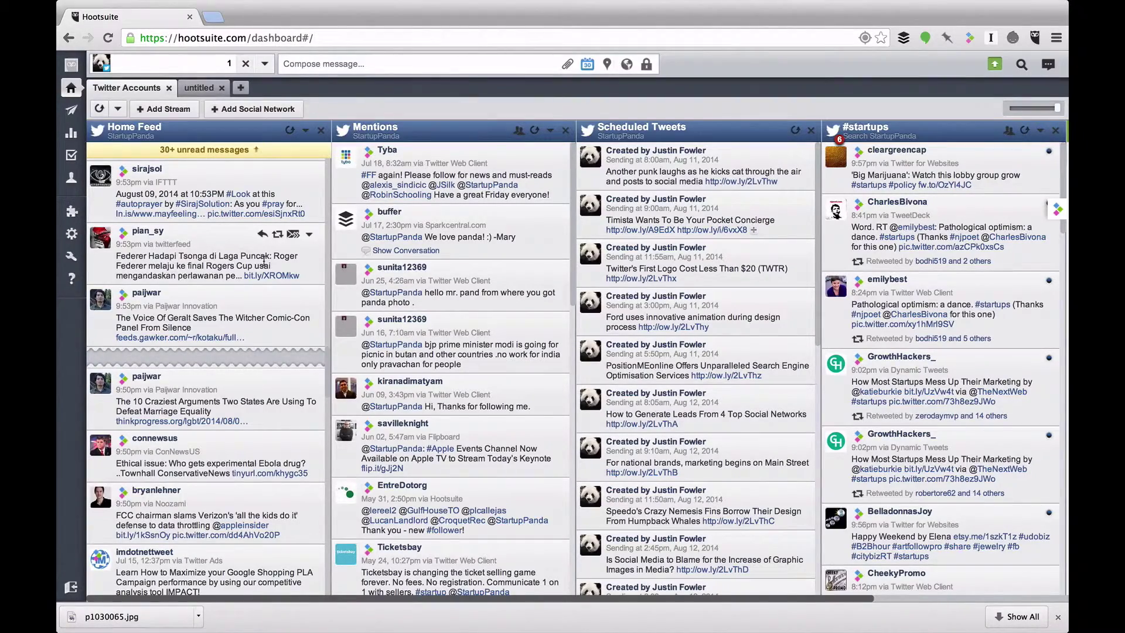
Retweet Tyba's #FF mention of StartupPanda to StartupPanda's followers
{"action": "scroll", "coordinate": [209, 278], "scroll_direction": "up", "scroll_amount": 5}
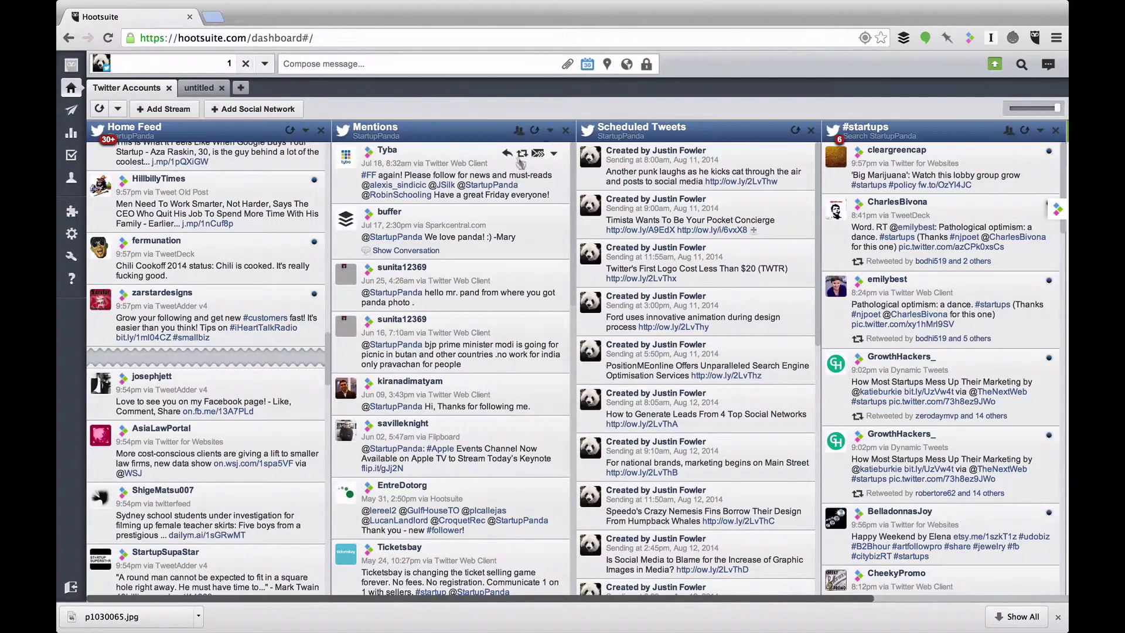
{"action": "left_click", "coordinate": [523, 155]}
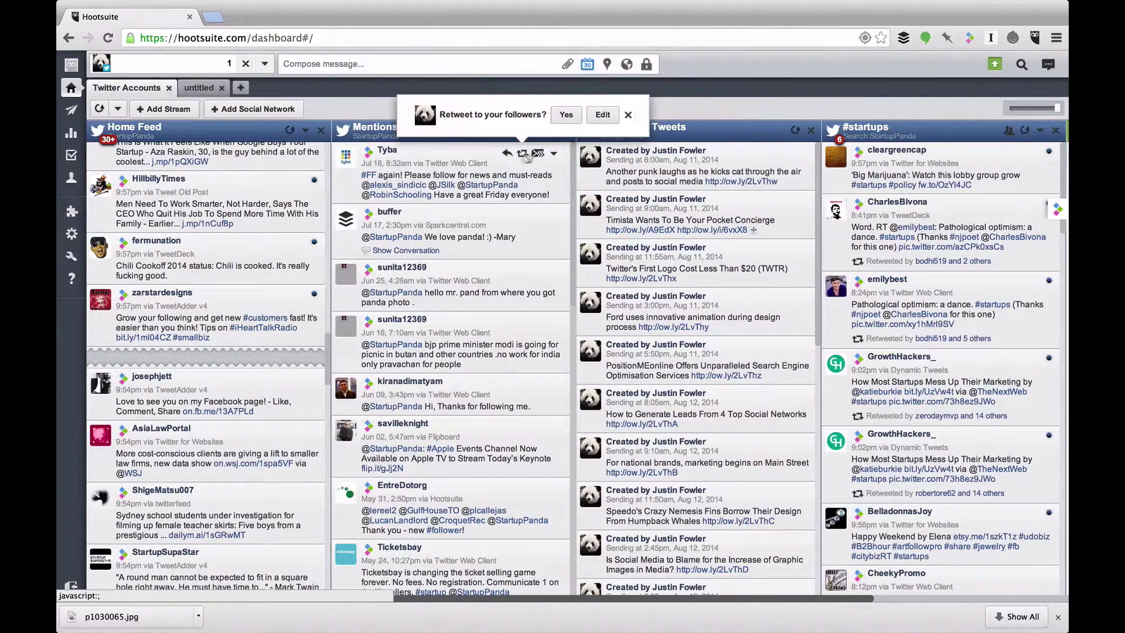
{"action": "left_click", "coordinate": [566, 114]}
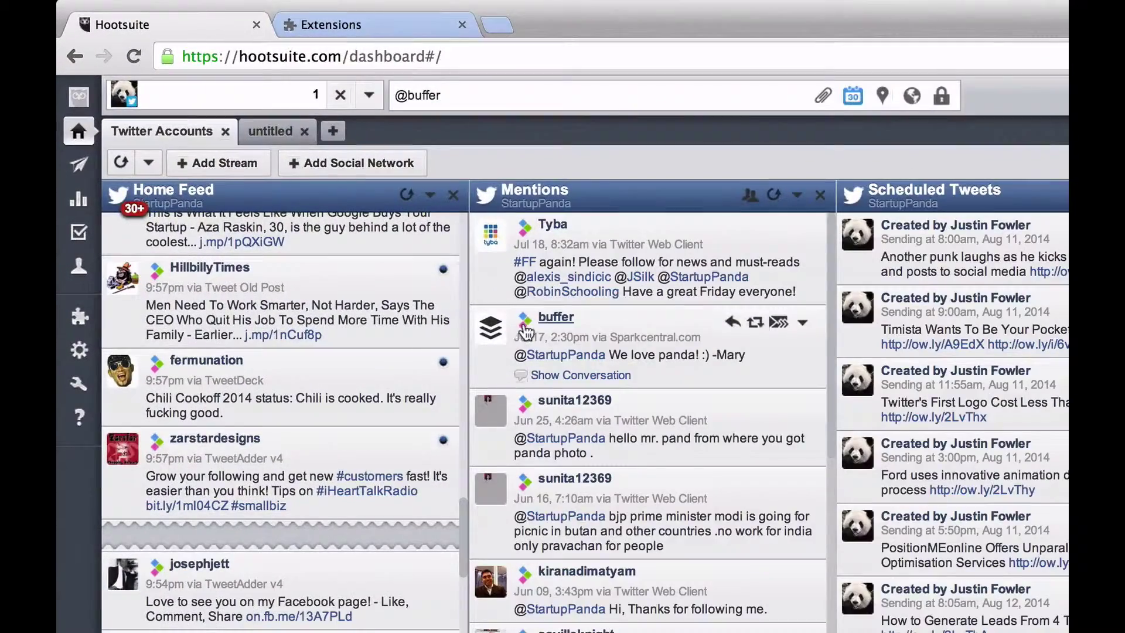
{"action": "left_click_drag", "start_coordinate": [640, 354], "coordinate": [714, 355]}
{"action": "left_click", "coordinate": [712, 355]}
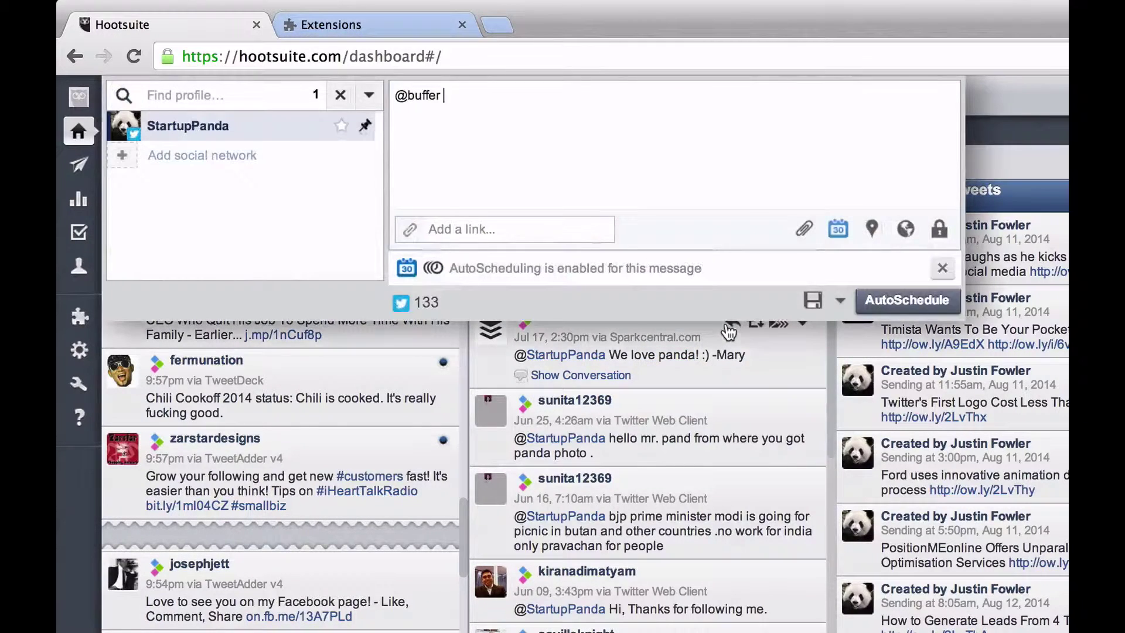
{"action": "type", "text": "Thanks!"}
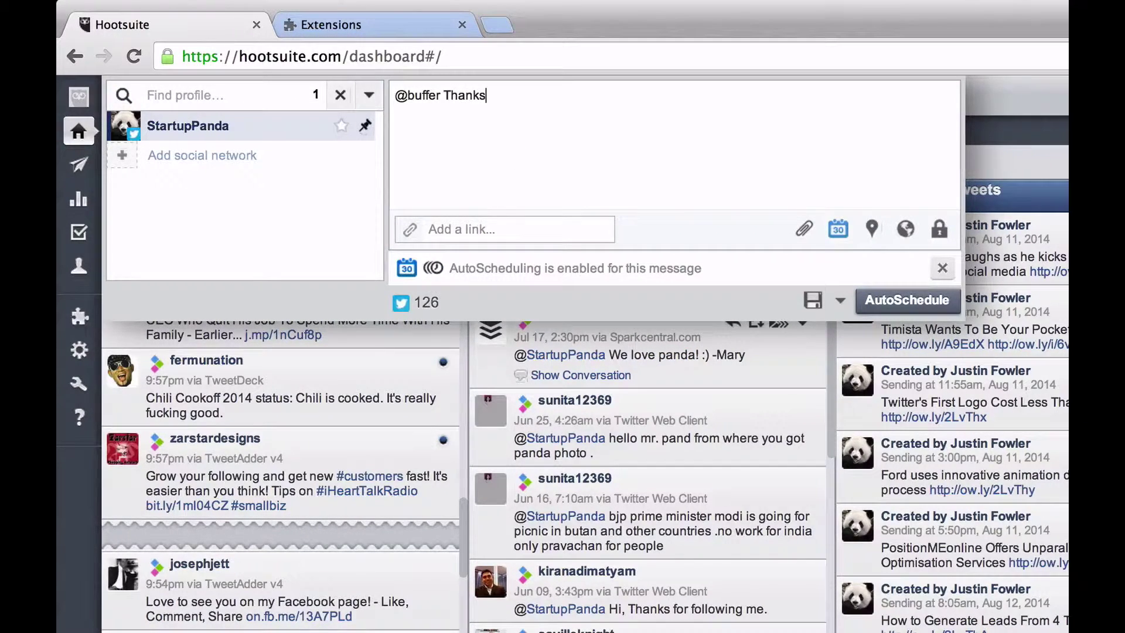
{"action": "left_click", "coordinate": [838, 230]}
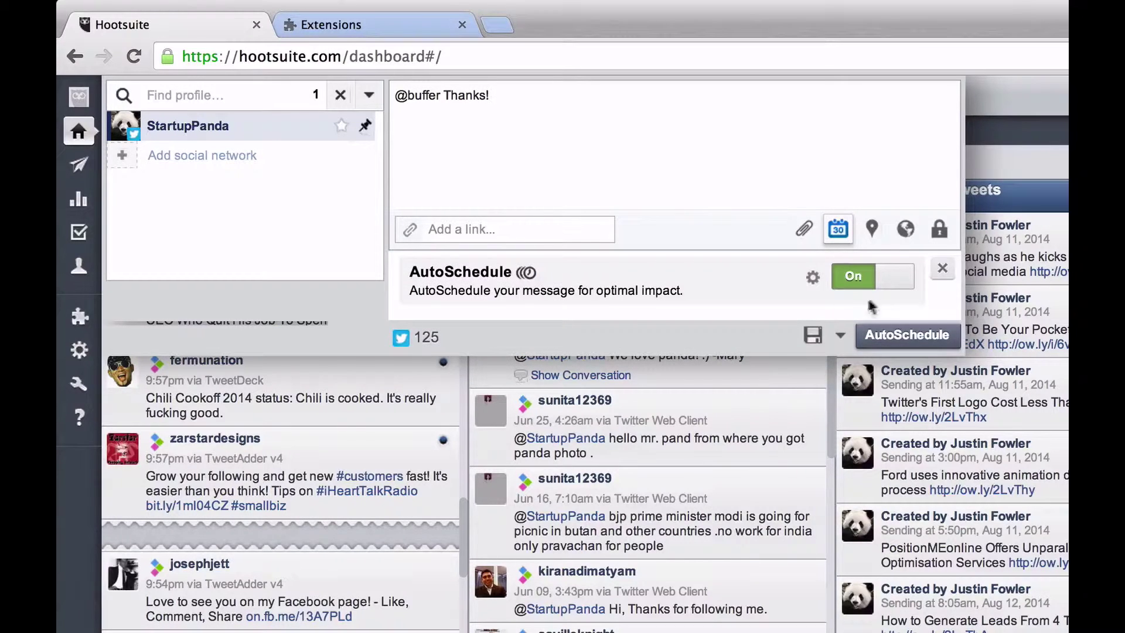
{"action": "left_click", "coordinate": [882, 277]}
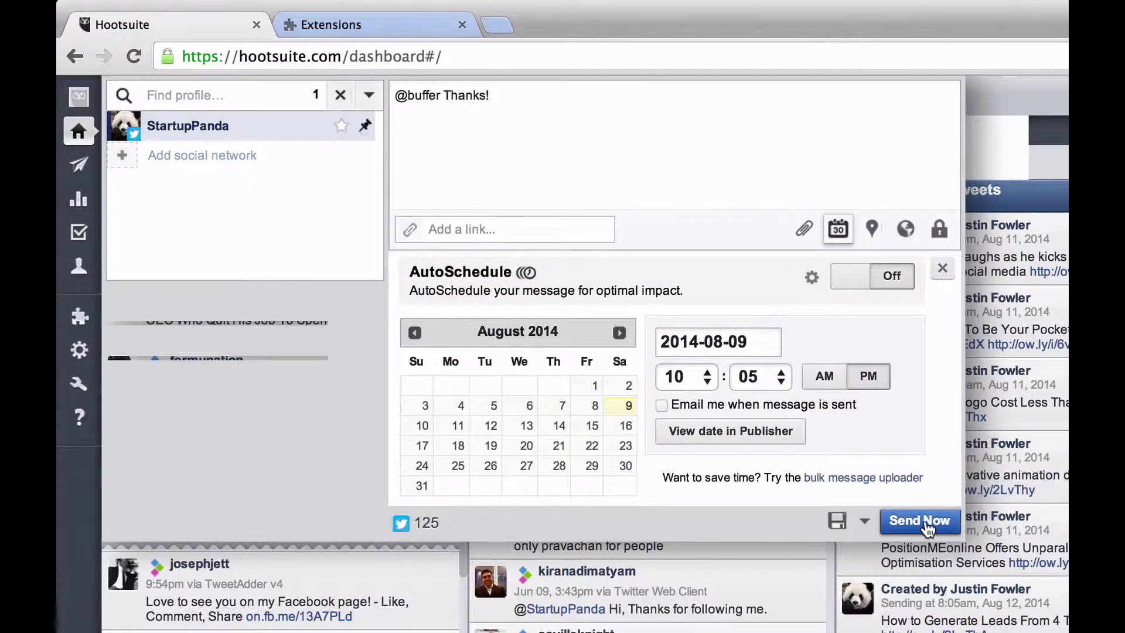